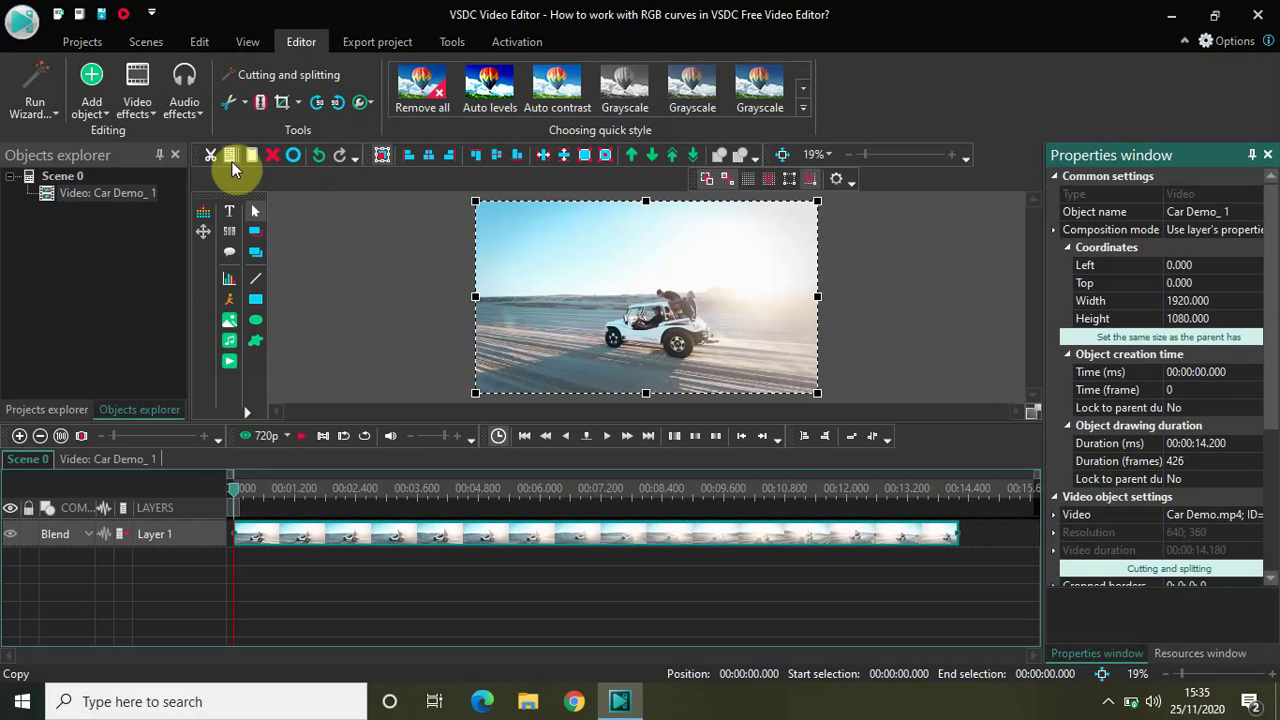
Open the Video effects menu for the Car Demo.mp4 clip
{"action": "left_click", "coordinate": [137, 104]}
Browse the Adjustments effects submenu, then close the menus without applying any effect
{"action": "mouse_move", "coordinate": [176, 156]}
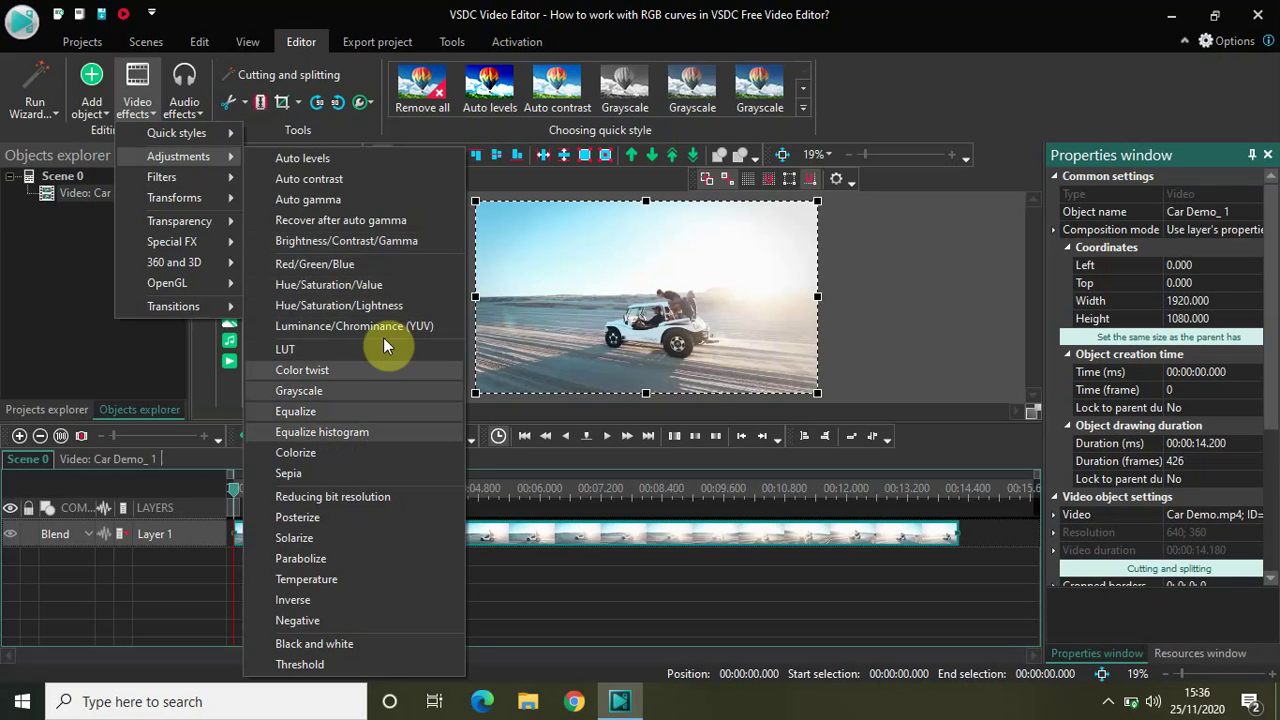
{"action": "left_click", "coordinate": [306, 38]}
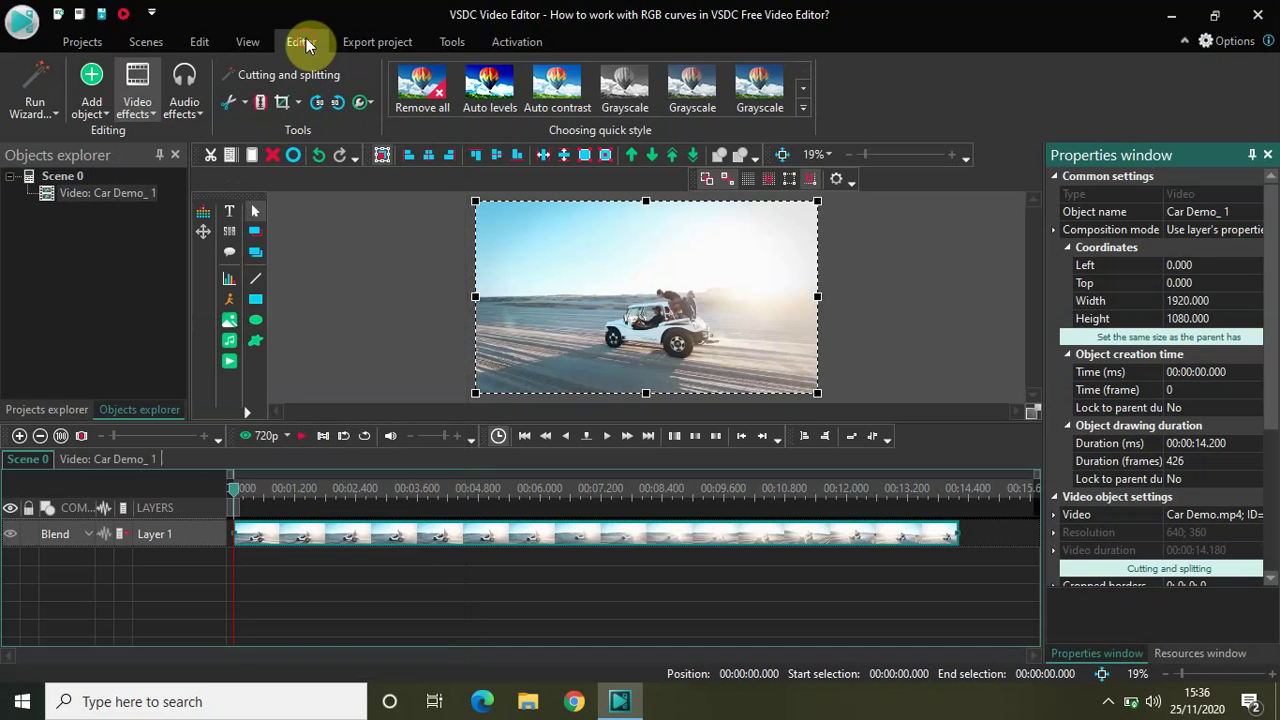
Show the Basic effects window from the View tab and bring its panel back to front
{"action": "left_click", "coordinate": [244, 45]}
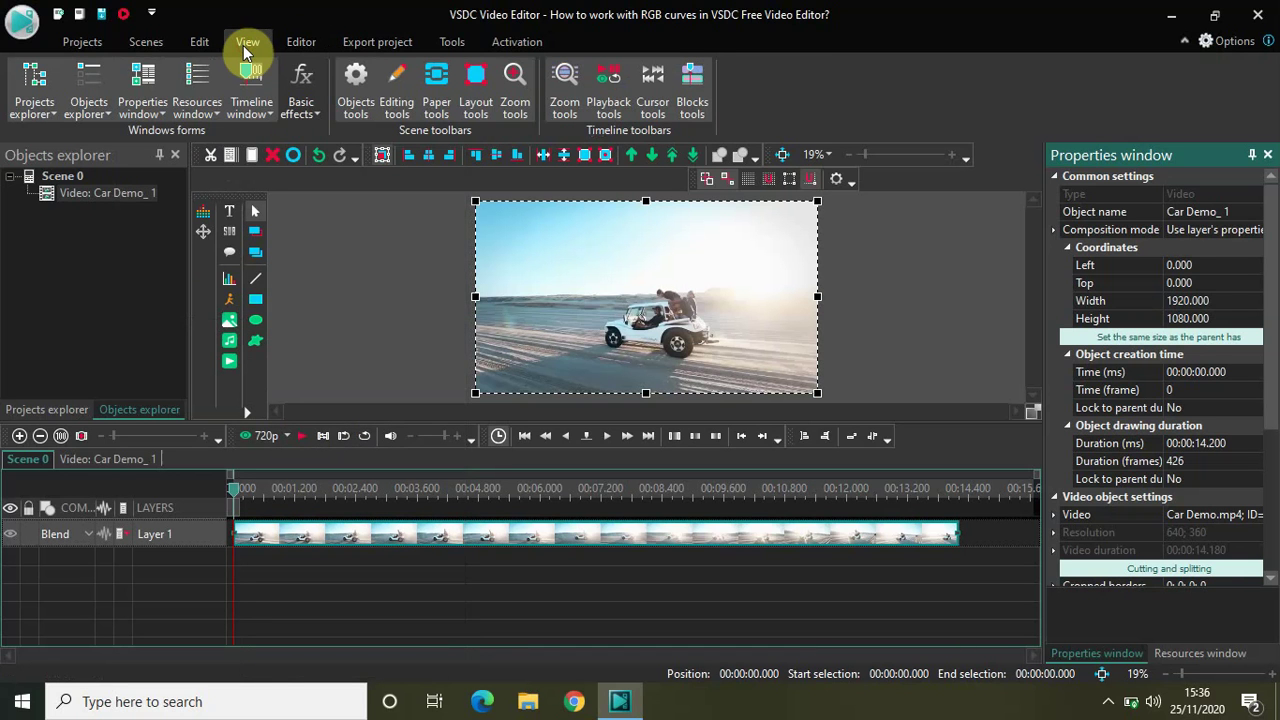
{"action": "left_click", "coordinate": [306, 113]}
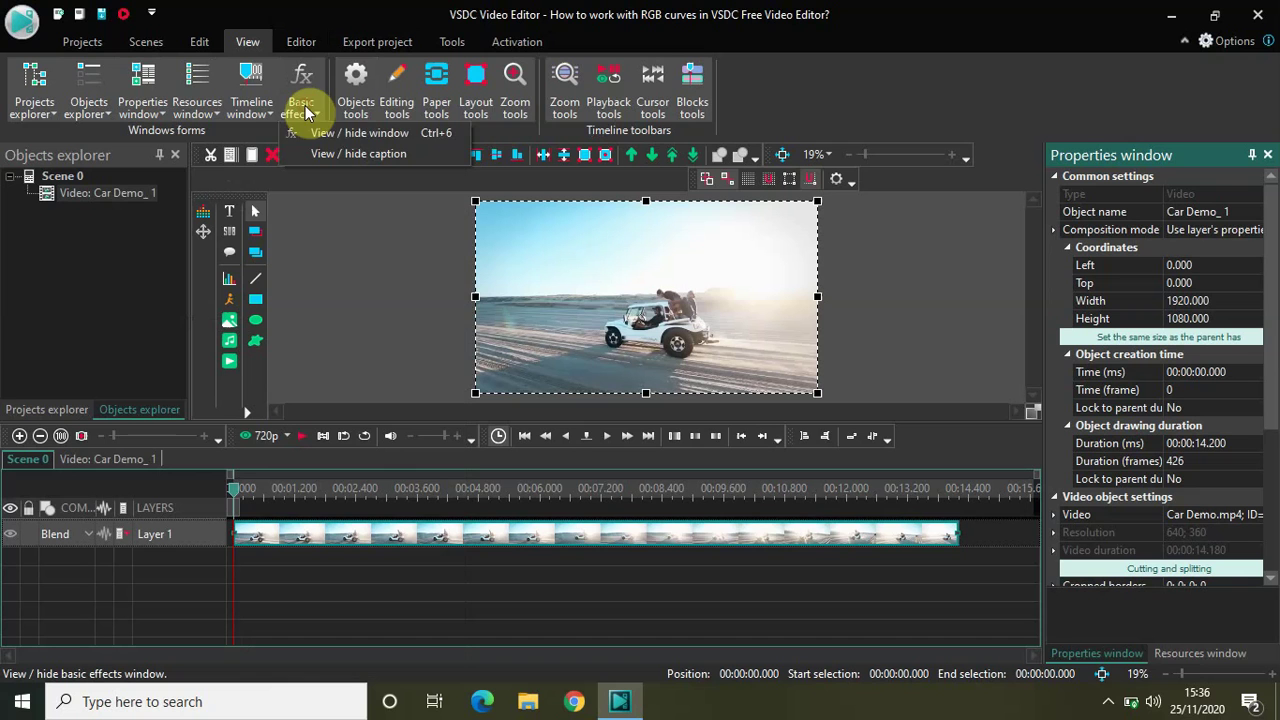
{"action": "left_click", "coordinate": [377, 133]}
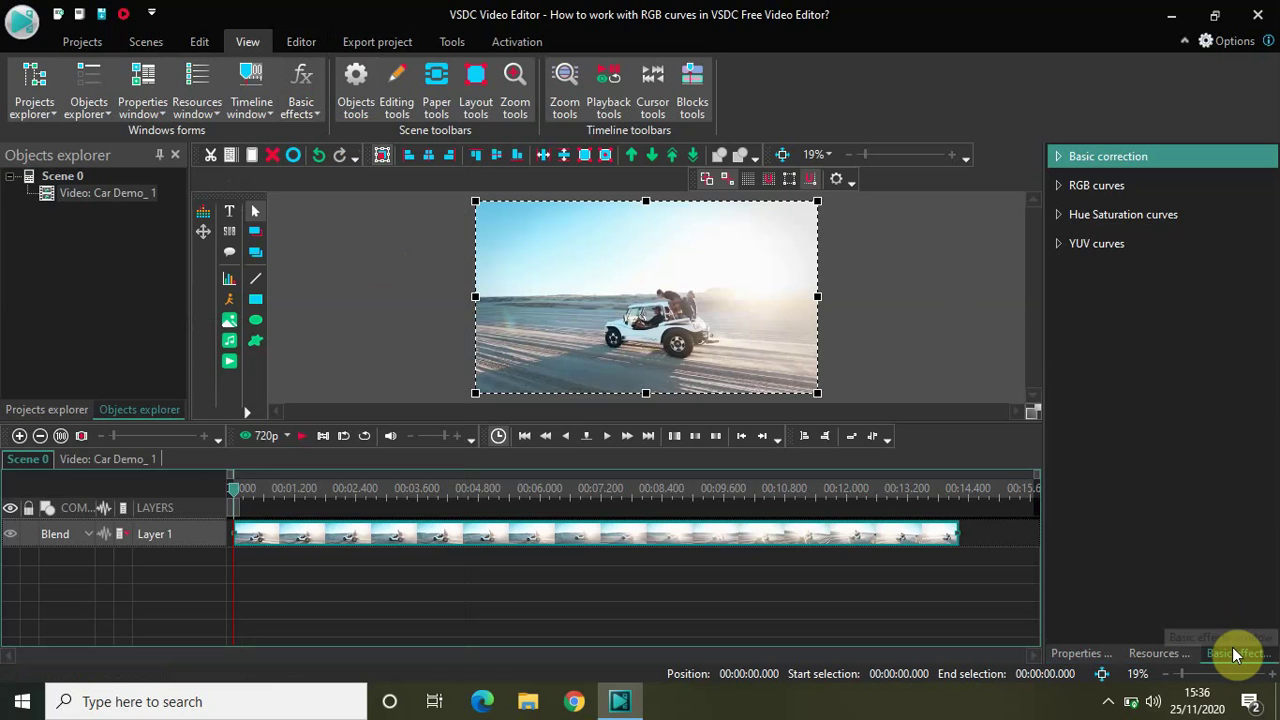
{"action": "left_click", "coordinate": [1097, 655]}
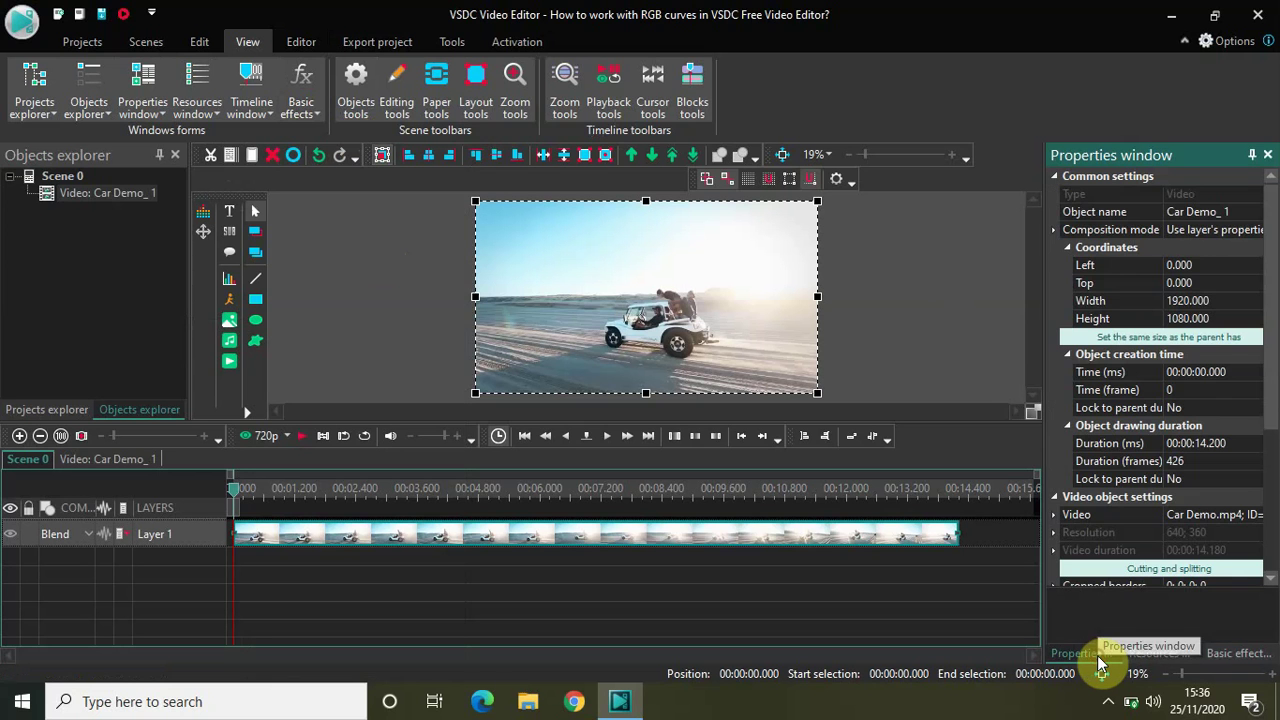
{"action": "left_click", "coordinate": [1150, 650]}
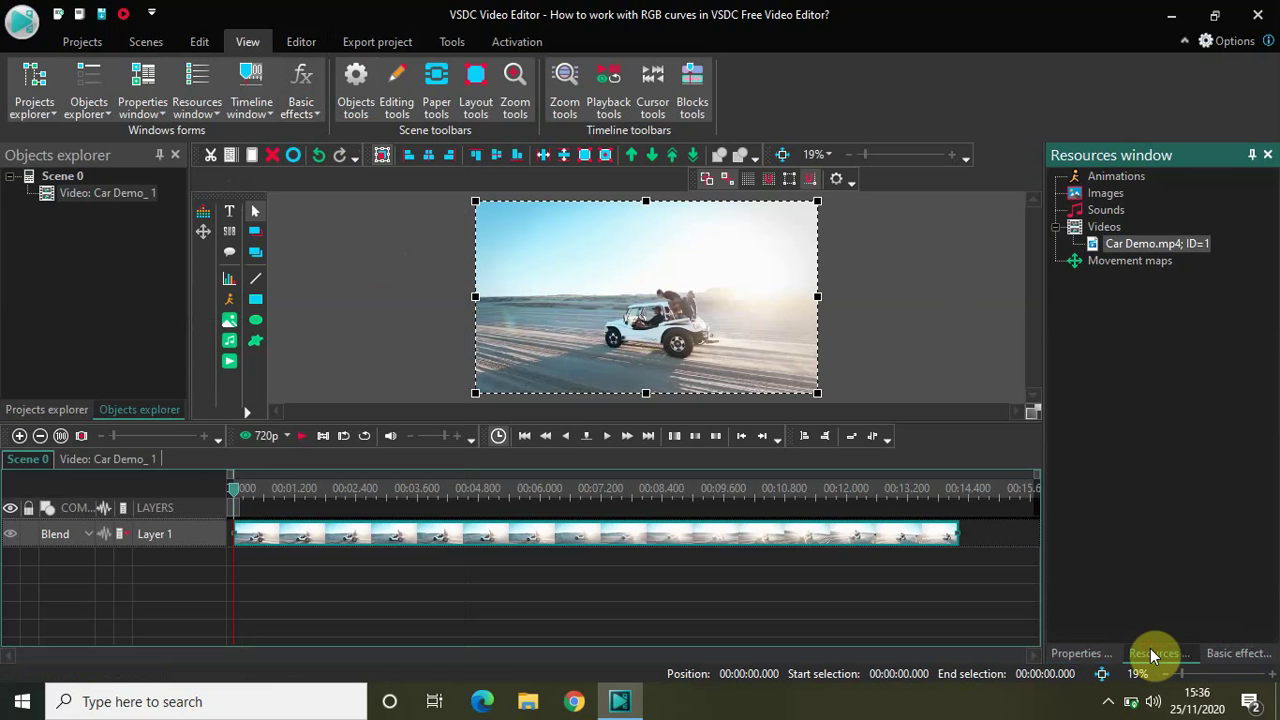
{"action": "left_click", "coordinate": [1240, 655]}
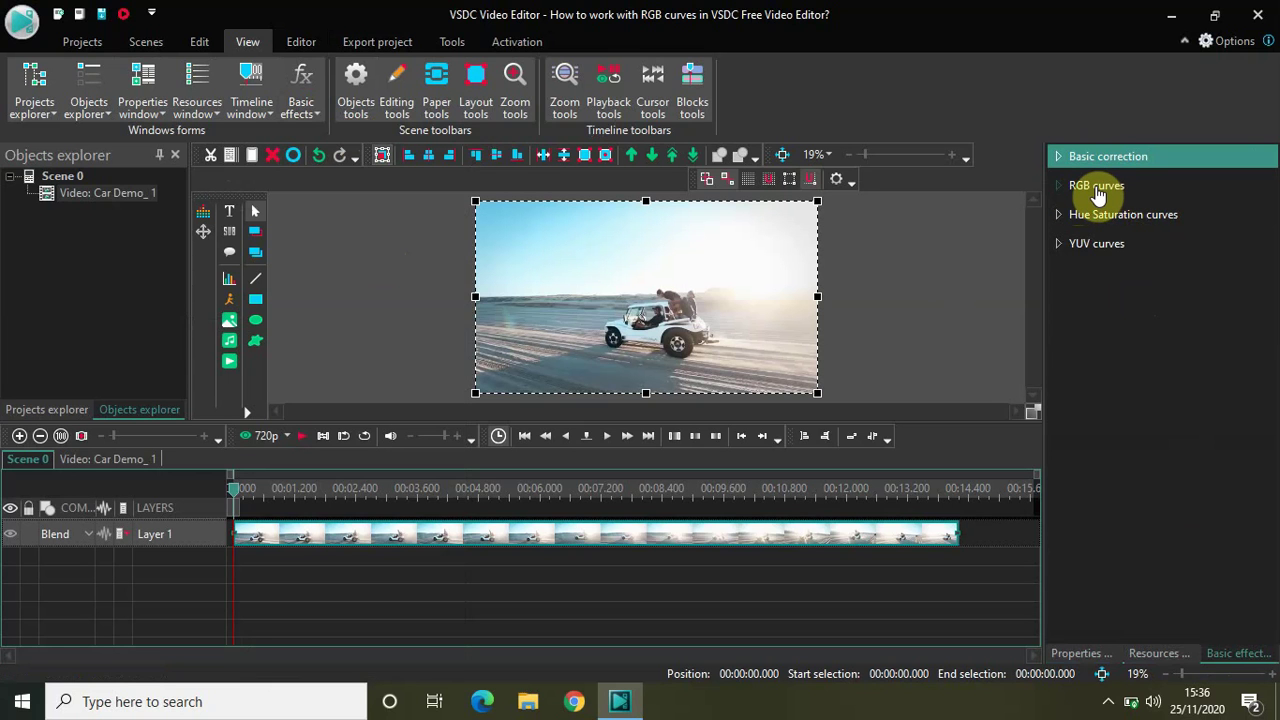
Expand RGB curves and inspect the white, red, green and blue channel curves, all still straight
{"action": "left_click", "coordinate": [1060, 190]}
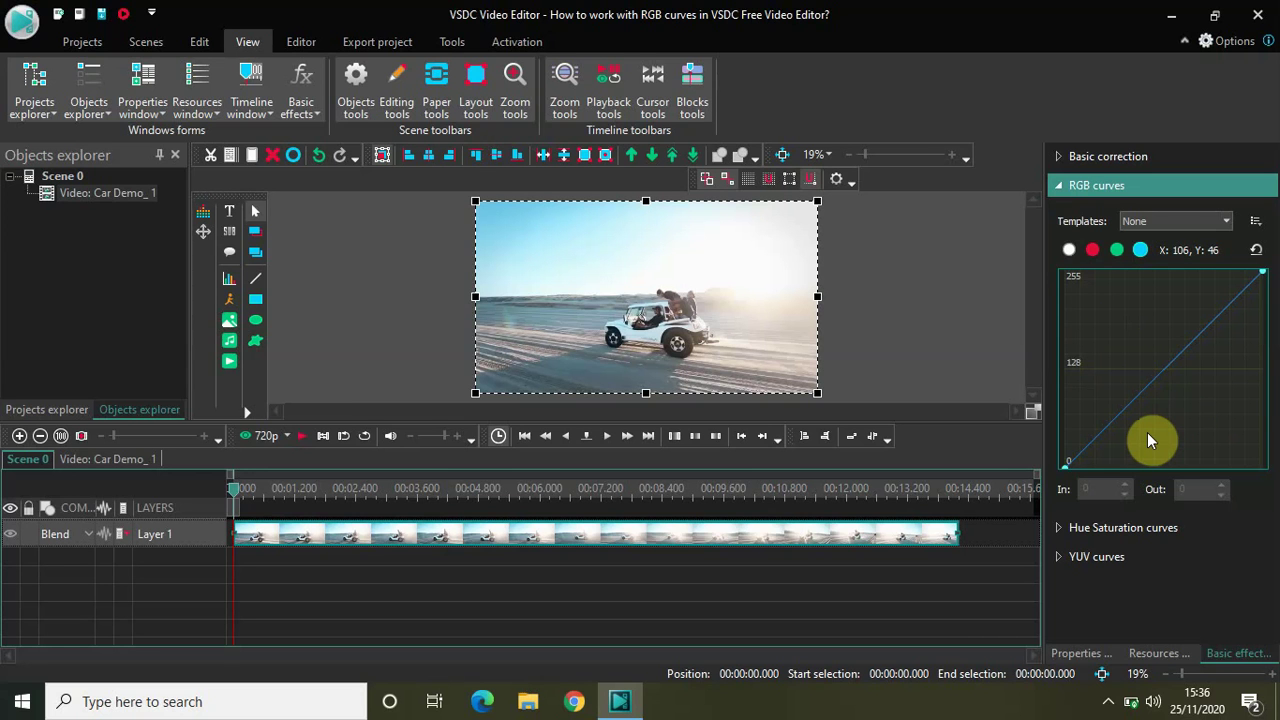
{"action": "left_click", "coordinate": [1066, 253]}
{"action": "left_click", "coordinate": [1090, 252]}
{"action": "left_click", "coordinate": [1115, 251]}
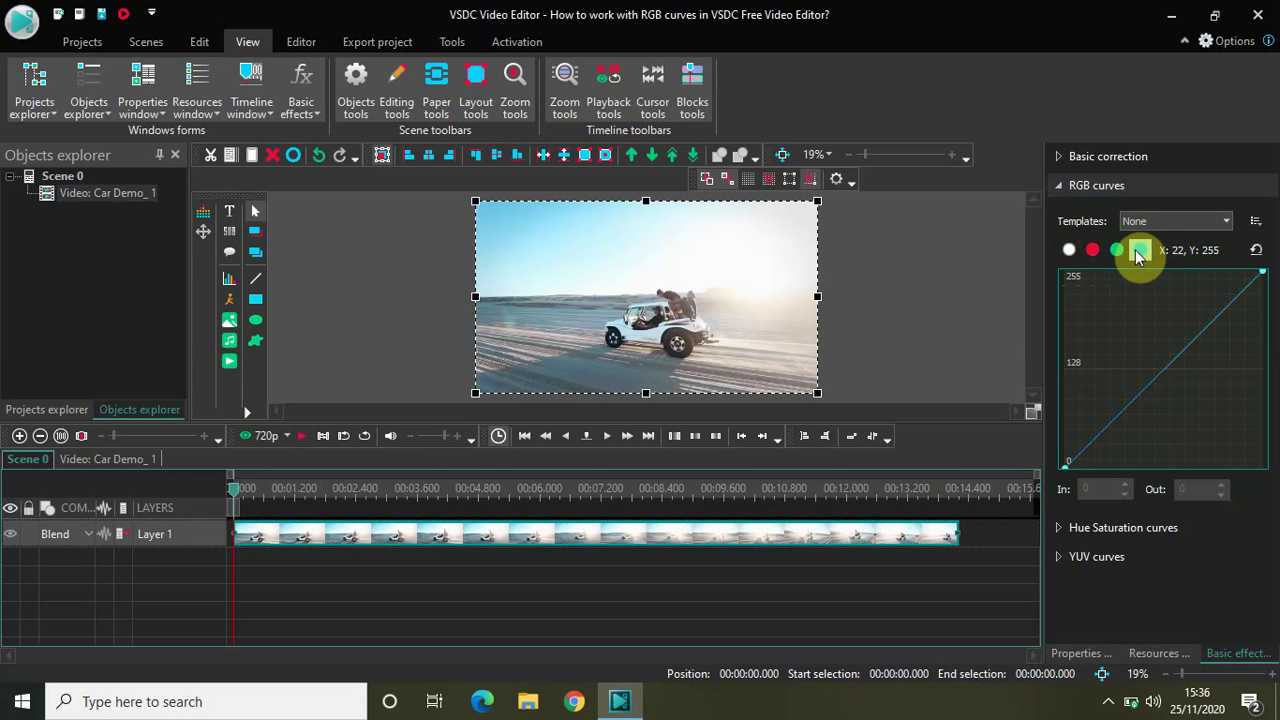
{"action": "left_click", "coordinate": [1071, 250]}
{"action": "left_click", "coordinate": [1073, 250]}
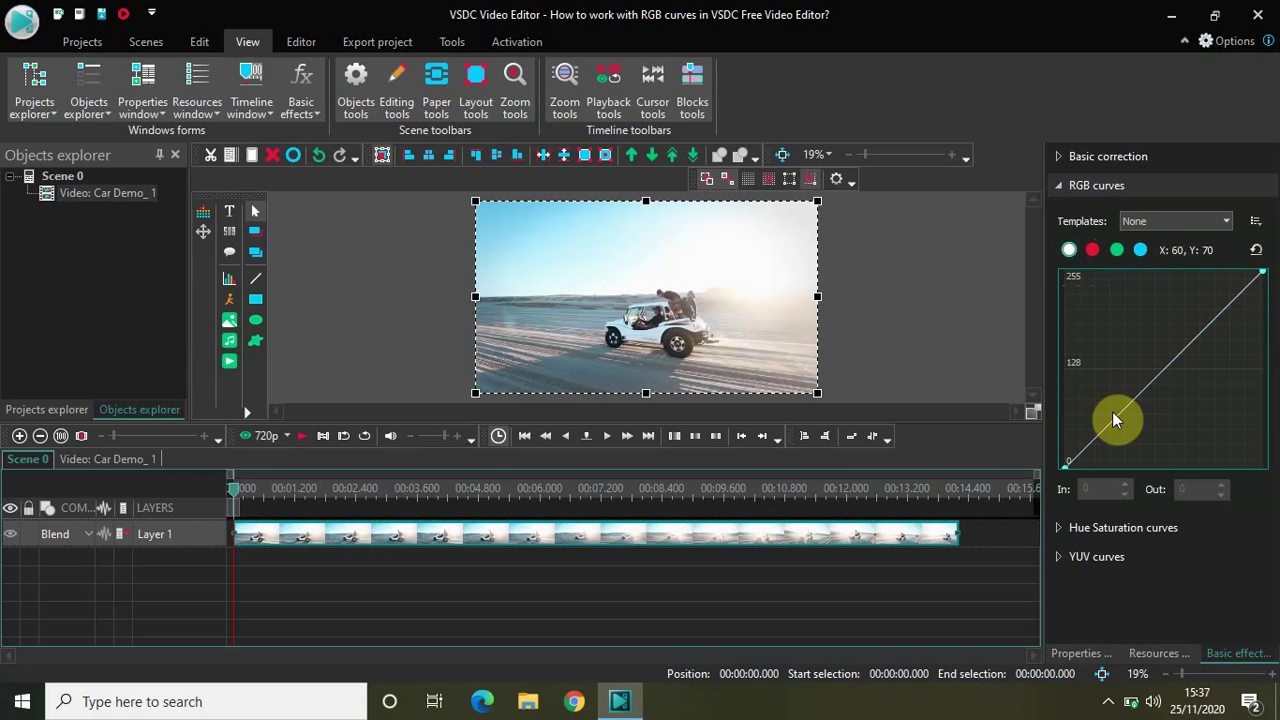
{"action": "left_click", "coordinate": [1090, 251]}
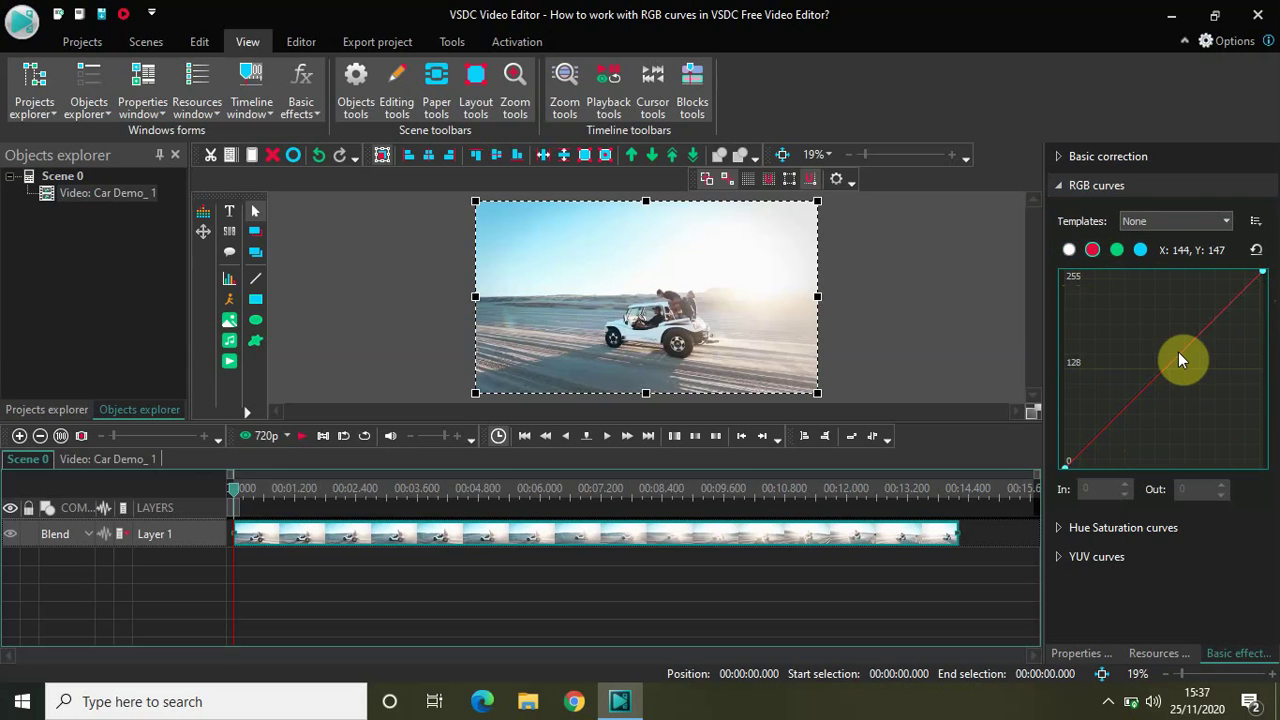
{"action": "left_click", "coordinate": [1120, 251]}
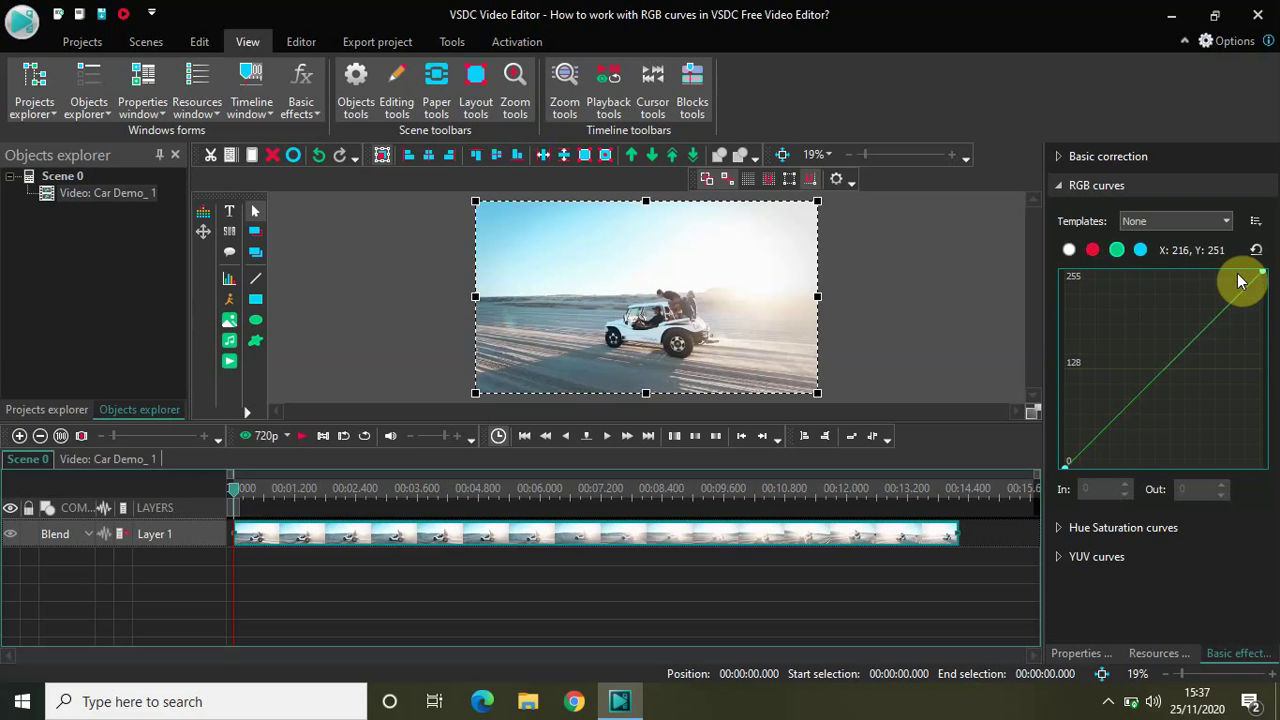
{"action": "left_click", "coordinate": [1140, 251]}
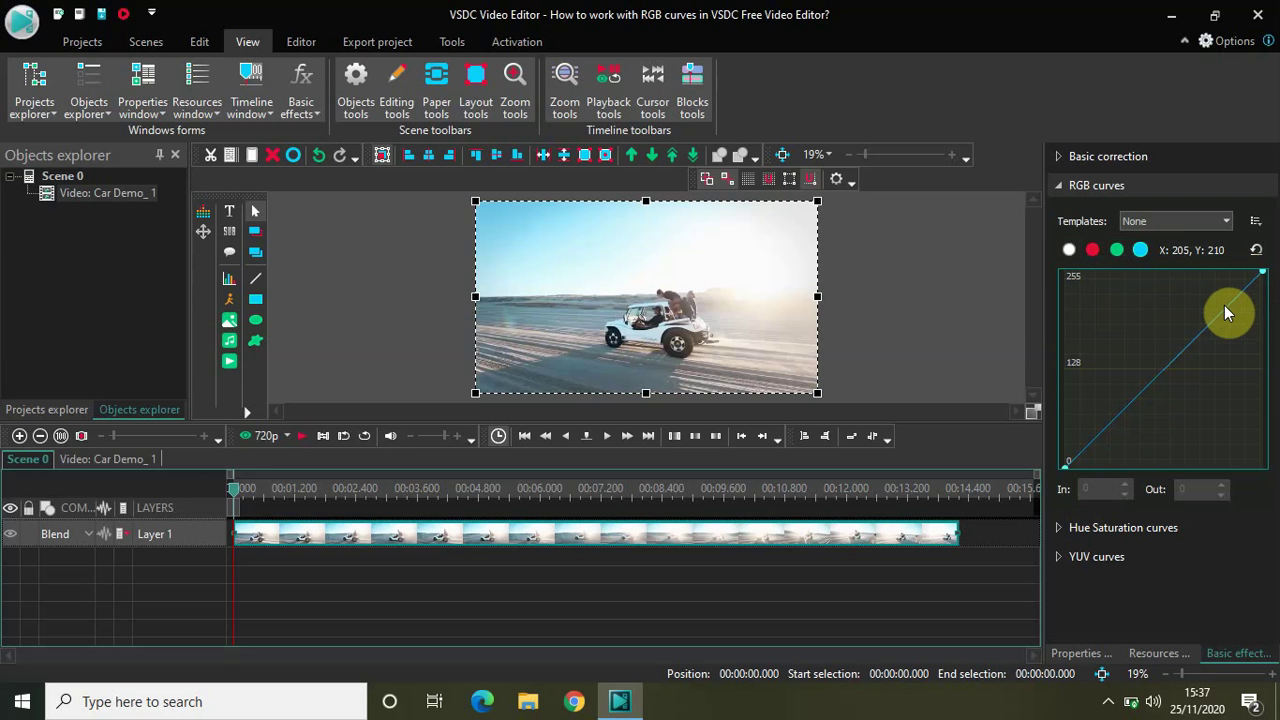
{"action": "left_click", "coordinate": [1069, 250]}
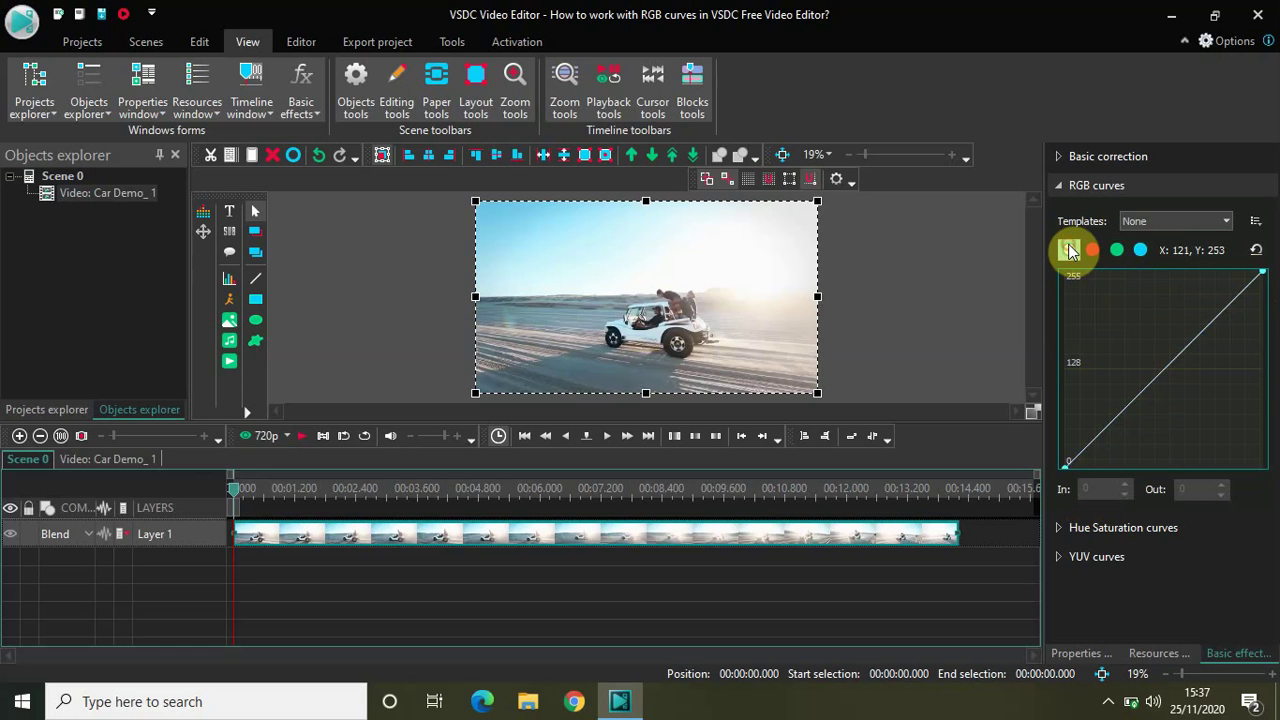
Add points to the combined curve and bend it into a brightening S-shape
{"action": "left_click", "coordinate": [1131, 405]}
{"action": "left_click_drag", "start_coordinate": [1131, 405], "coordinate": [1112, 371]}
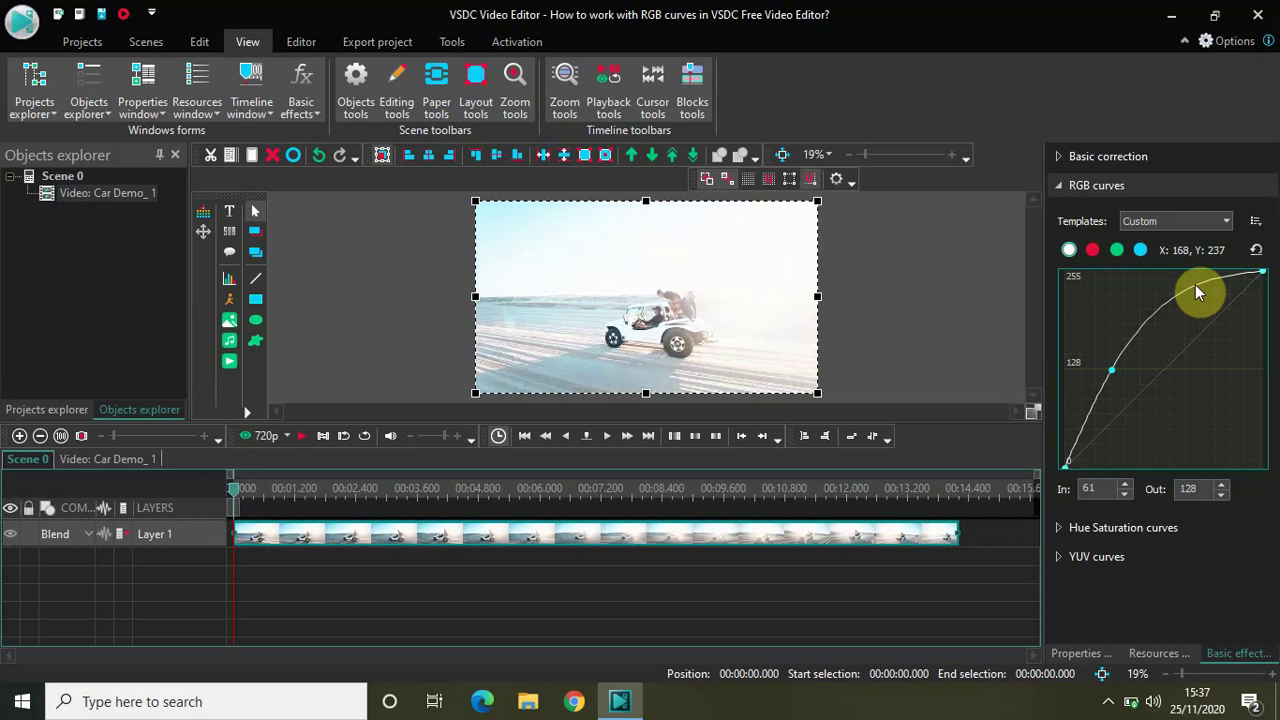
{"action": "left_click_drag", "start_coordinate": [1197, 286], "coordinate": [1226, 363]}
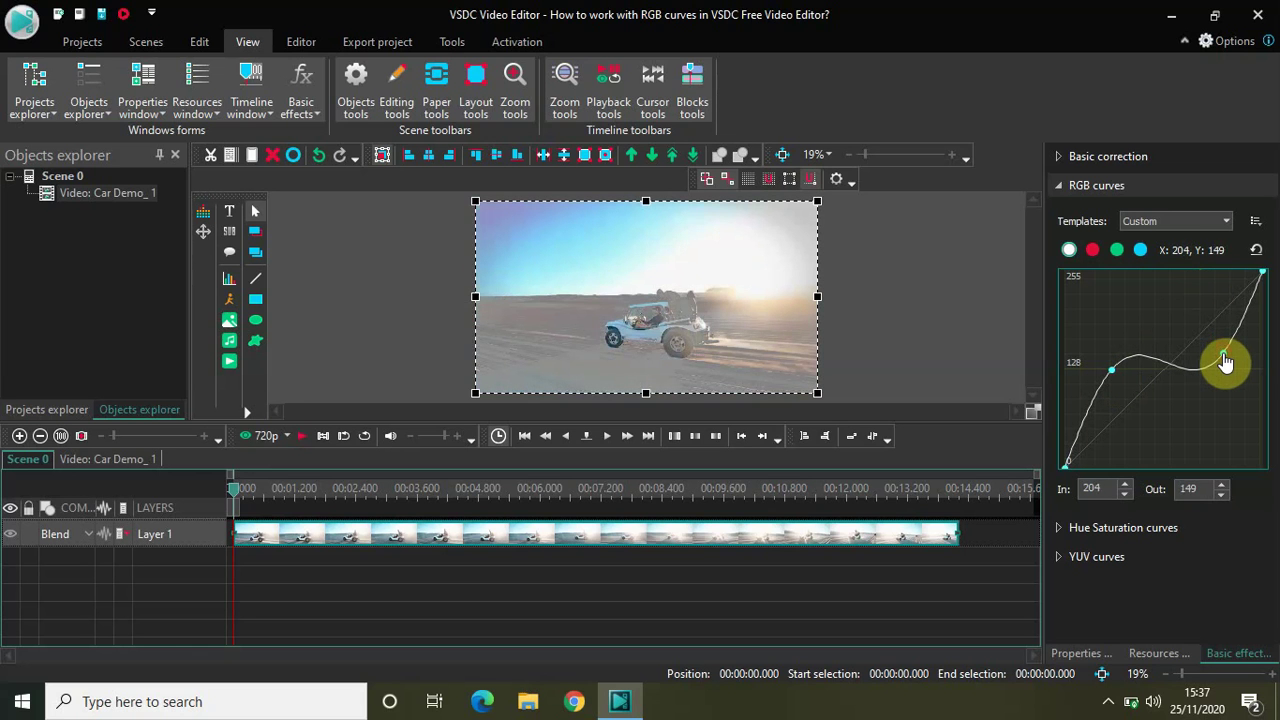
Reshape the red curve: lower red in the shadows and raise it in the highlights
{"action": "left_click", "coordinate": [1094, 255]}
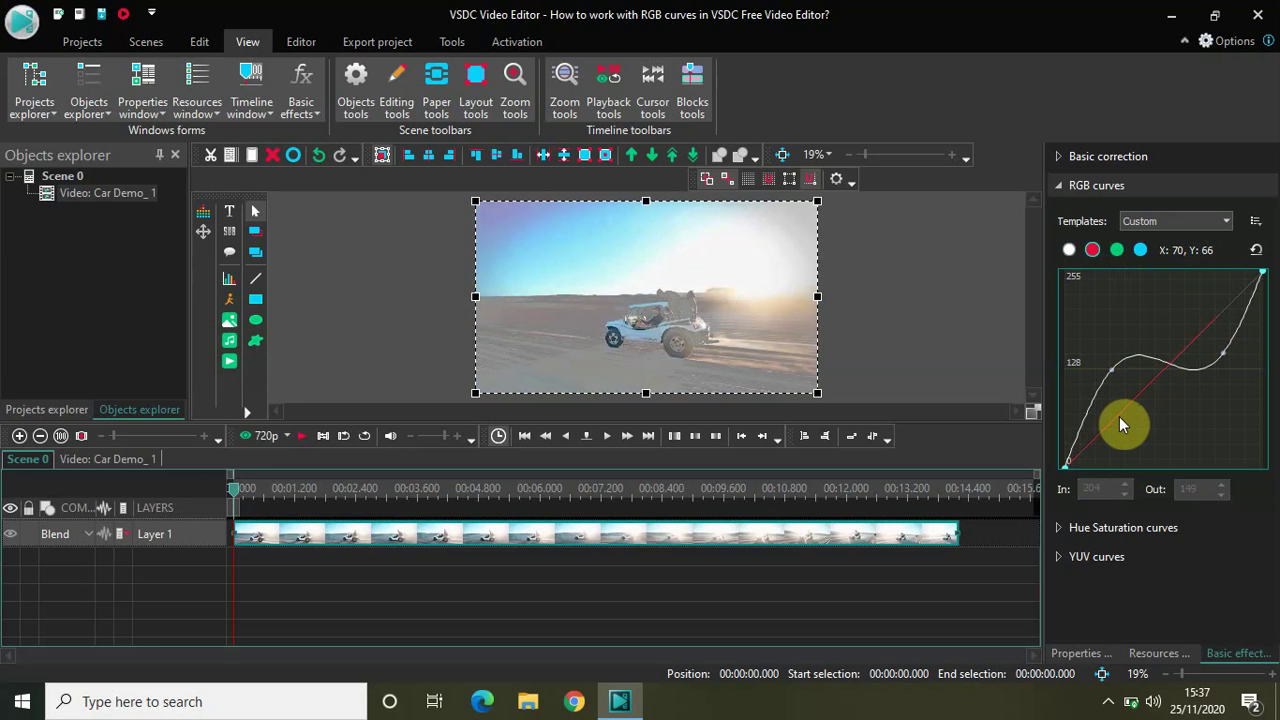
{"action": "left_click_drag", "start_coordinate": [1120, 418], "coordinate": [1157, 440]}
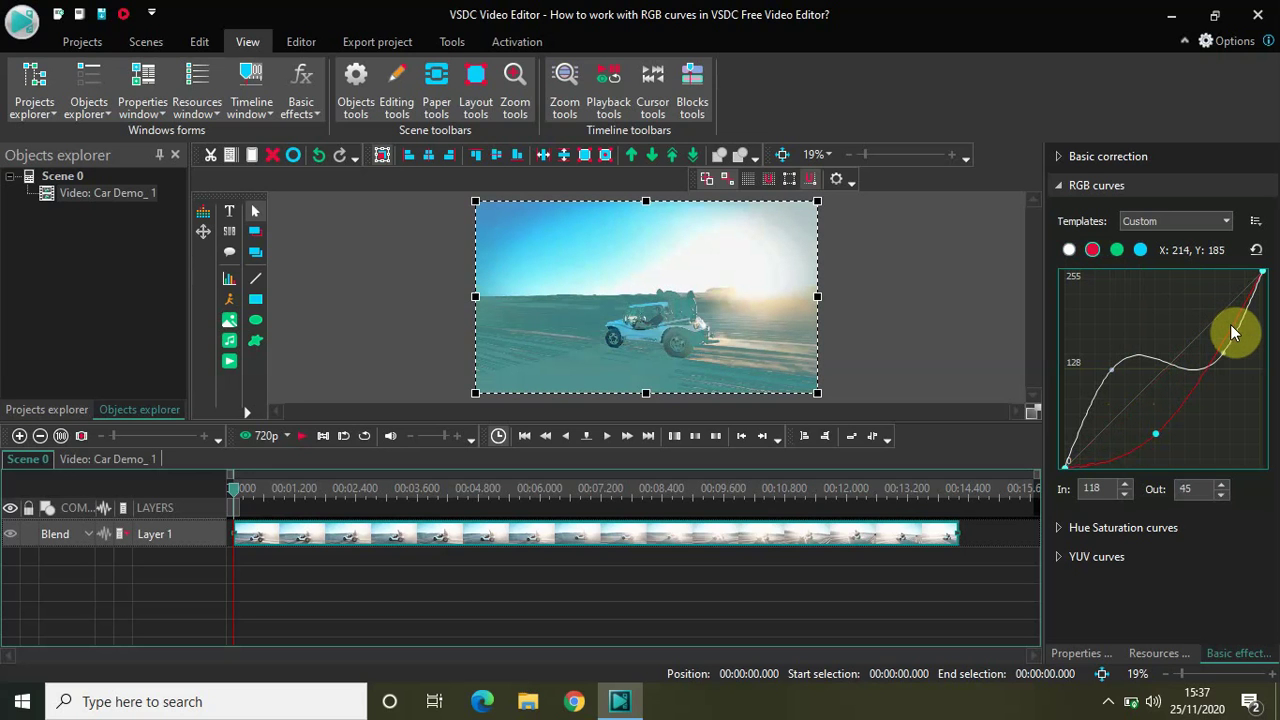
{"action": "left_click_drag", "start_coordinate": [1232, 333], "coordinate": [1211, 310]}
Add a point to the green curve and pull it down to tint the clip purple
{"action": "left_click", "coordinate": [1115, 252]}
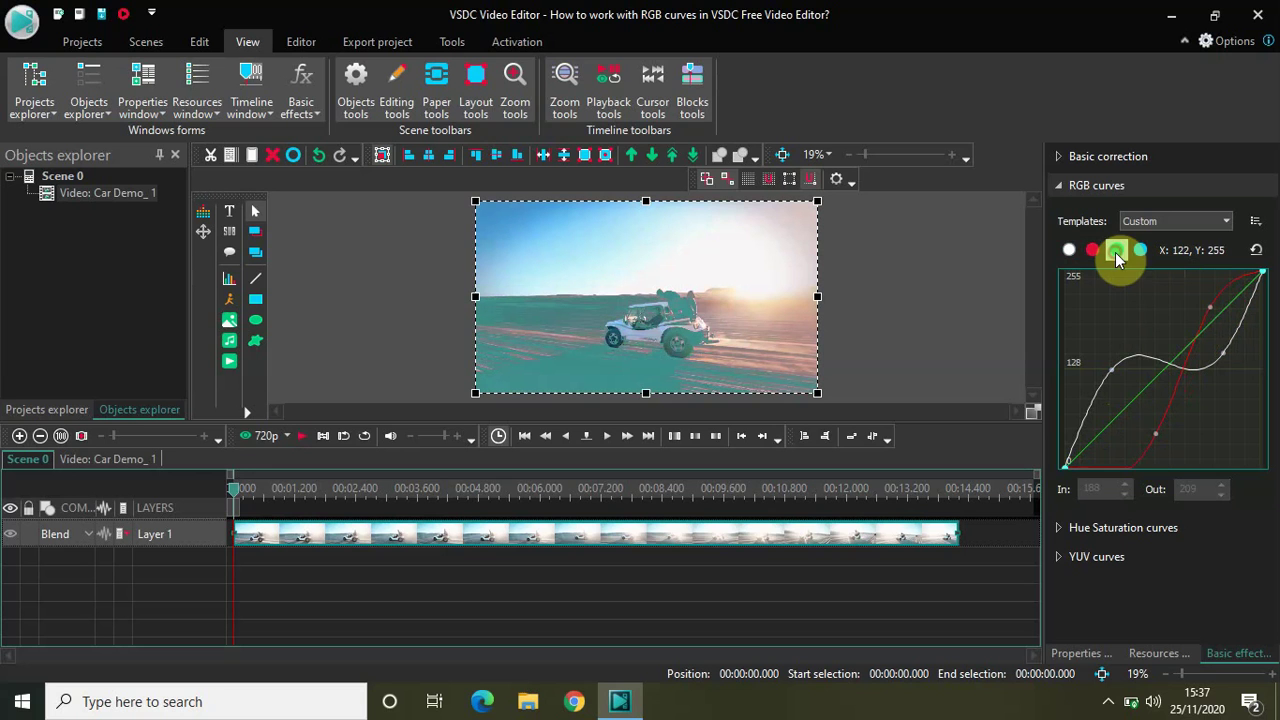
{"action": "left_click", "coordinate": [1114, 420]}
{"action": "left_click_drag", "start_coordinate": [1116, 428], "coordinate": [1126, 445]}
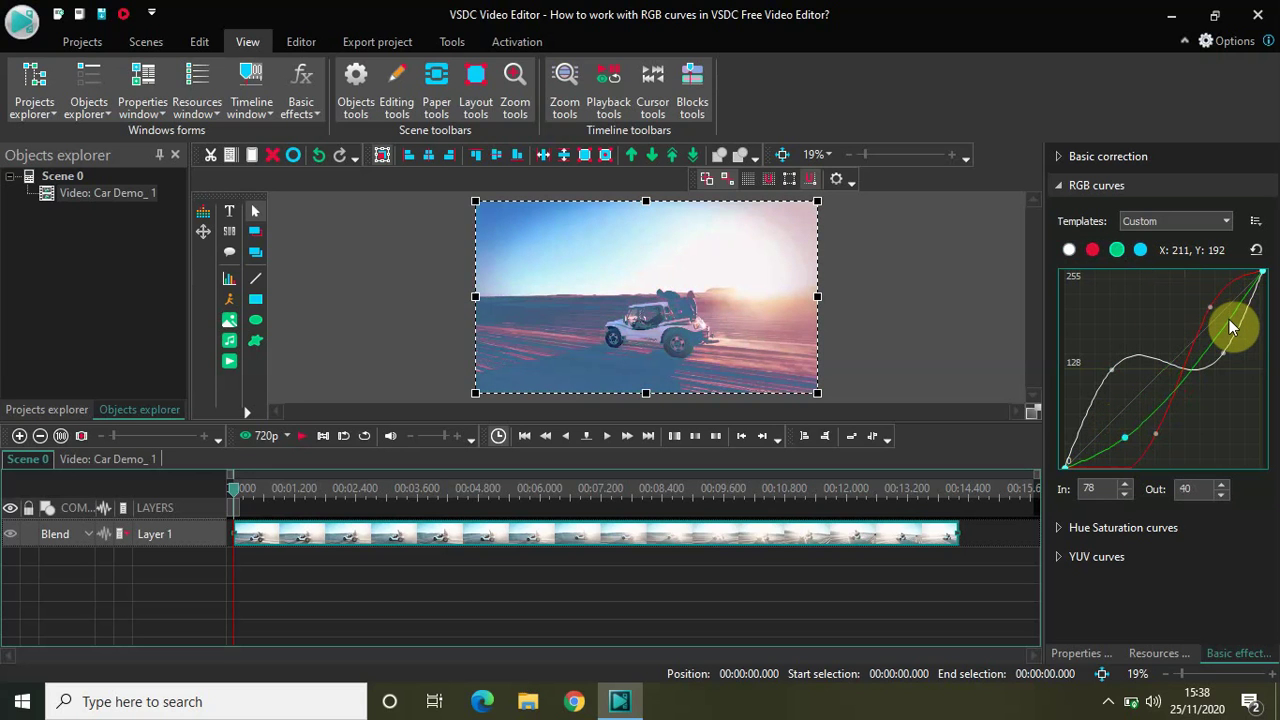
{"action": "left_click_drag", "start_coordinate": [1233, 323], "coordinate": [1141, 258]}
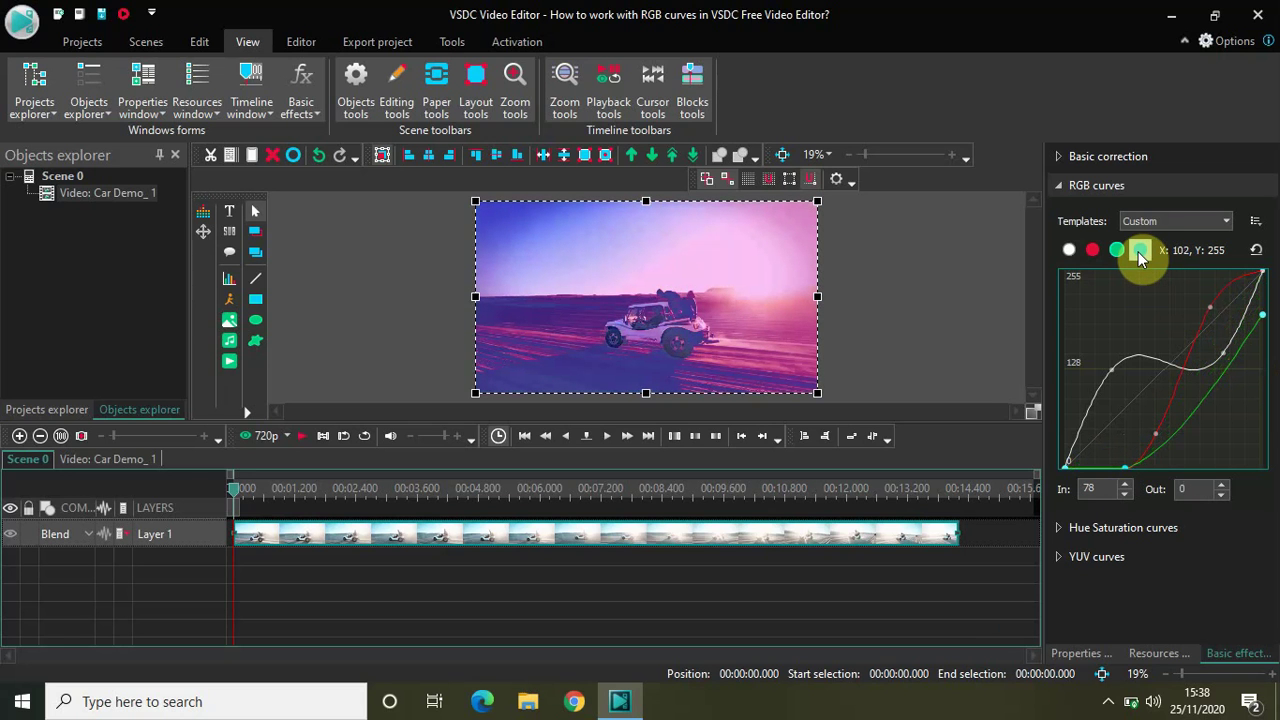
Add a blue-curve point and raise it steeply for a vivid blue-purple look
{"action": "left_click", "coordinate": [1138, 252]}
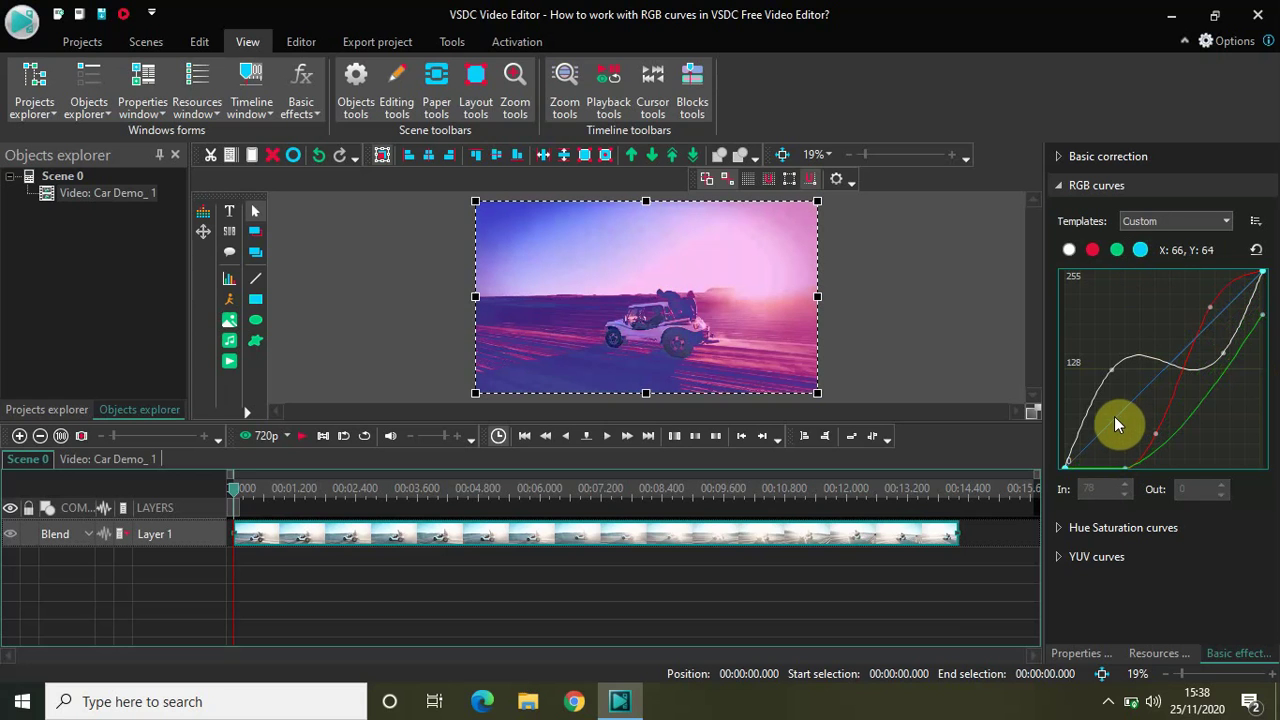
{"action": "left_click_drag", "start_coordinate": [1114, 413], "coordinate": [1087, 345]}
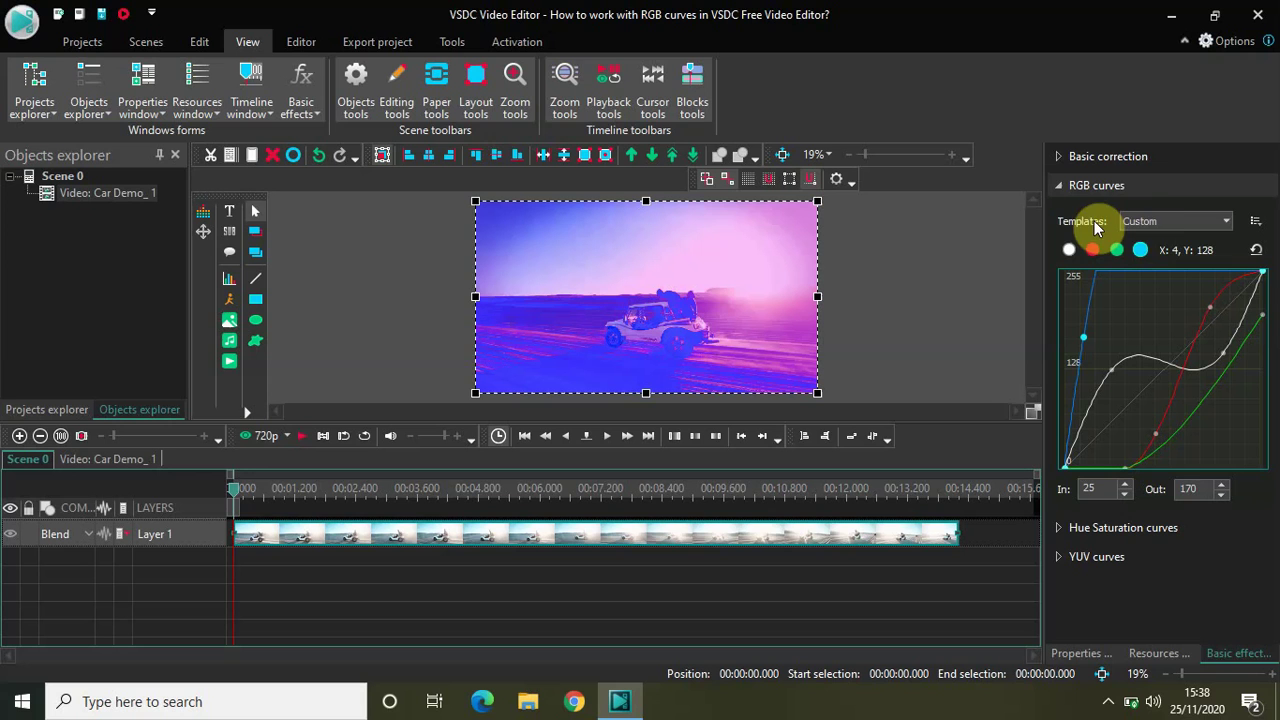
{"action": "left_click", "coordinate": [1226, 221]}
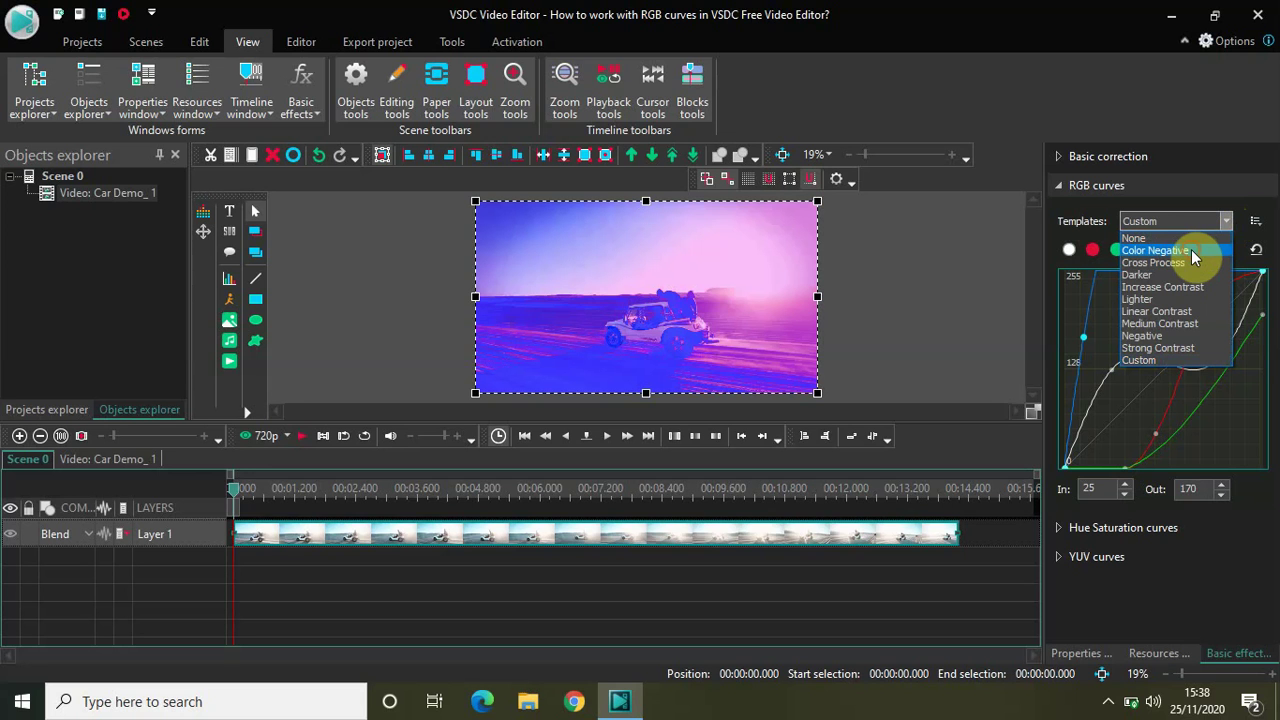
Try the Color Negative, Cross Process, Darker, Increase Contrast and Lighter curve templates
{"action": "left_click", "coordinate": [1191, 249]}
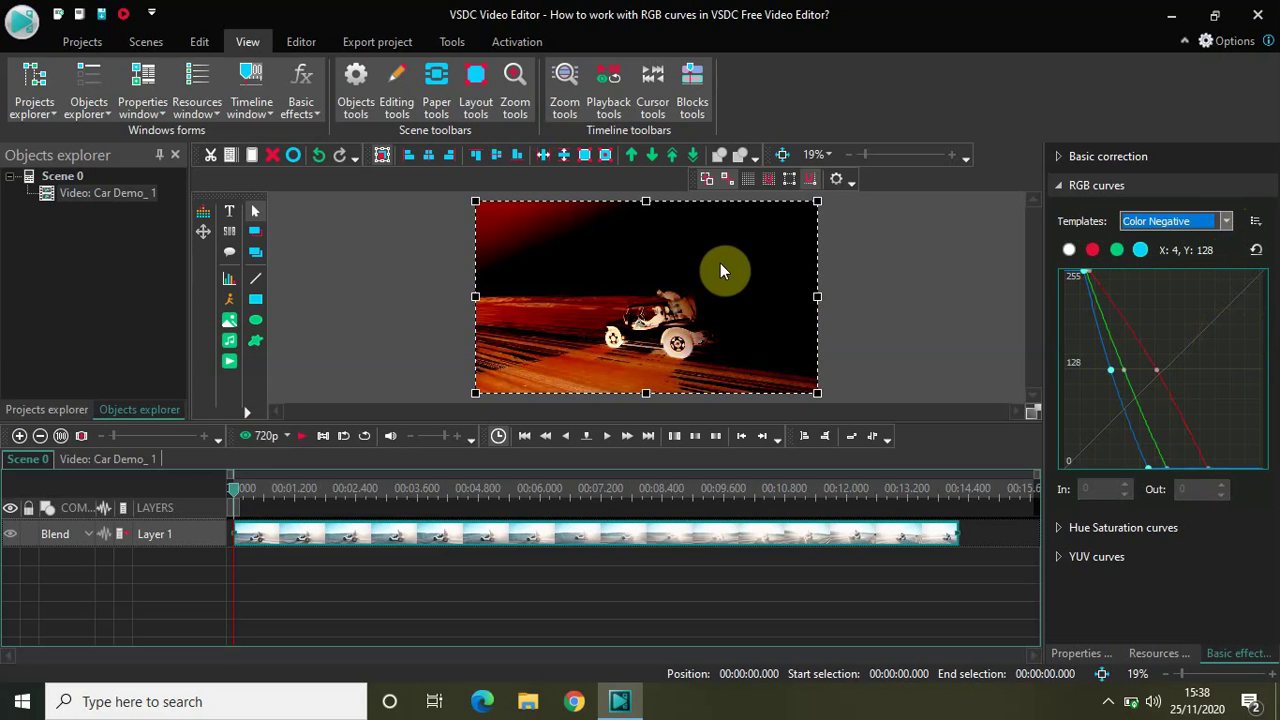
{"action": "left_click", "coordinate": [1224, 220]}
{"action": "left_click", "coordinate": [1189, 263]}
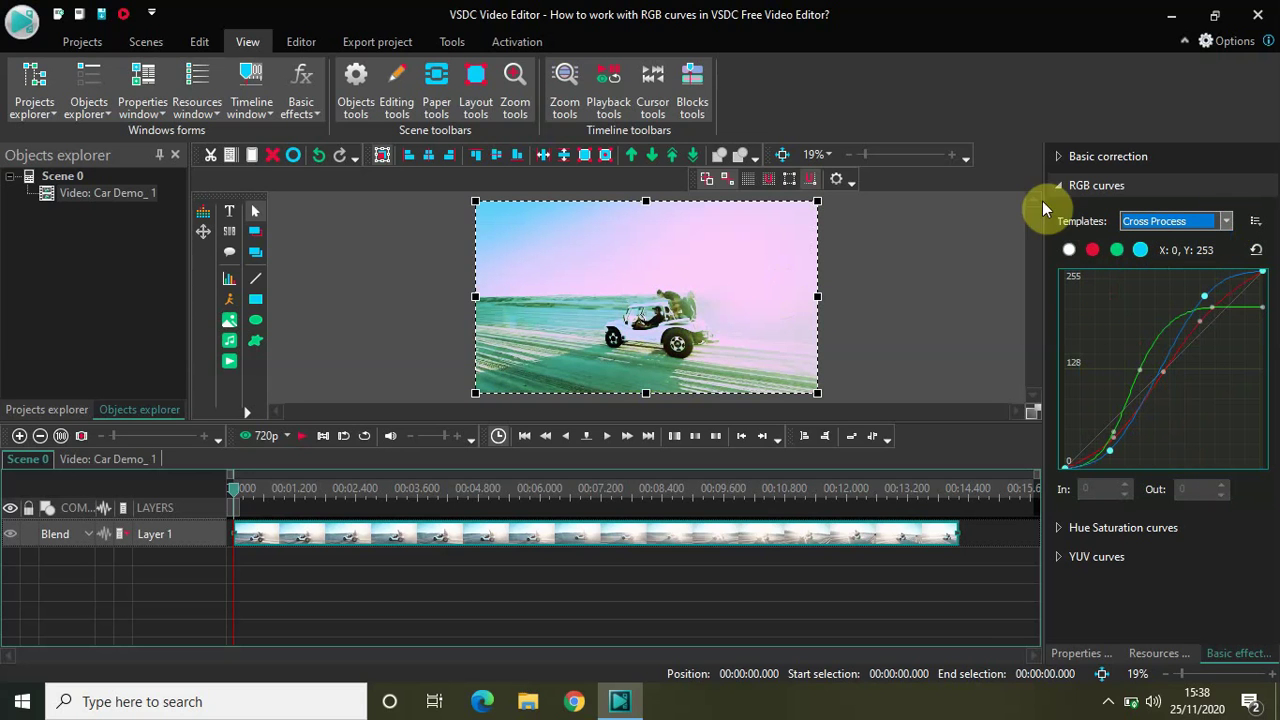
{"action": "left_click", "coordinate": [1224, 219]}
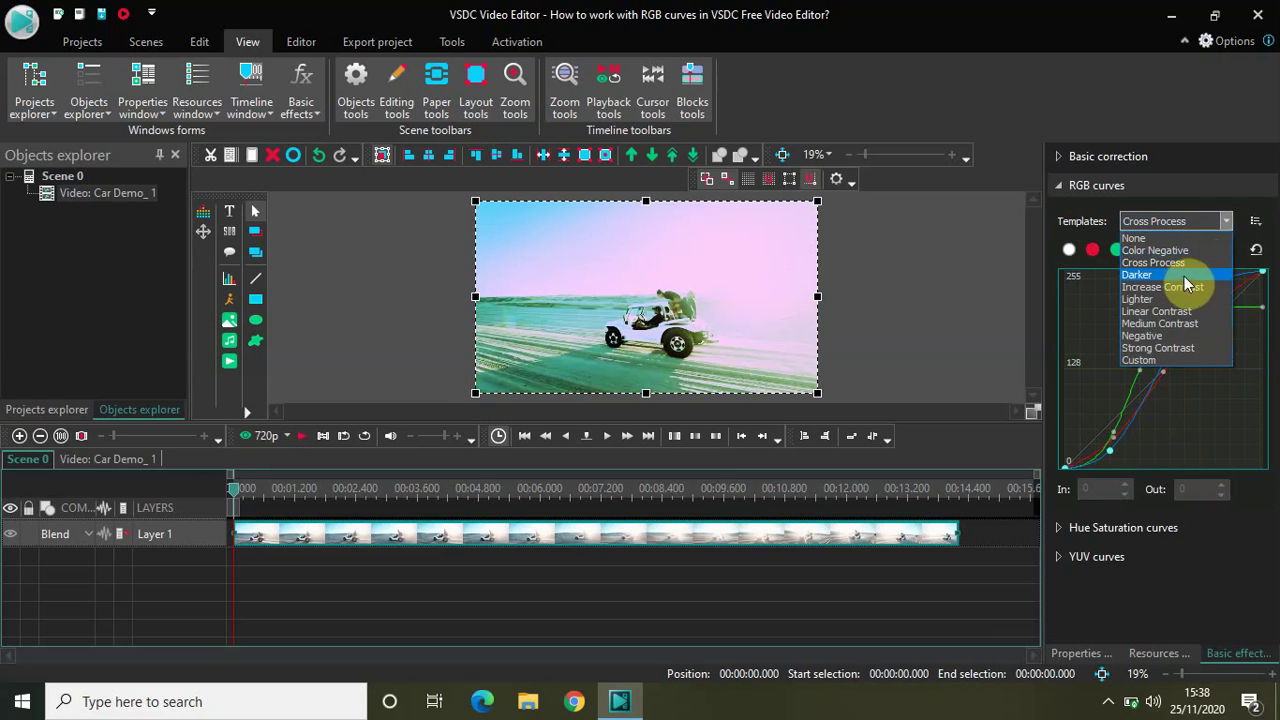
{"action": "left_click", "coordinate": [1183, 286]}
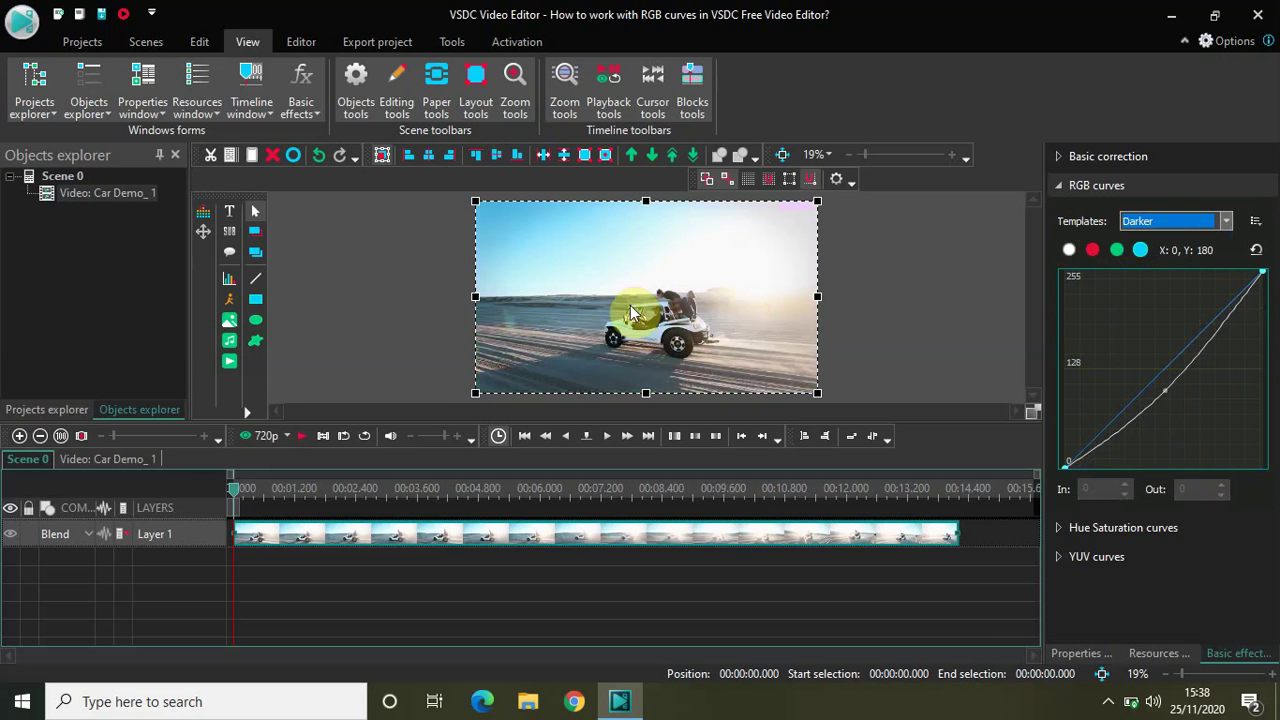
{"action": "left_click", "coordinate": [1225, 224]}
{"action": "left_click", "coordinate": [1181, 288]}
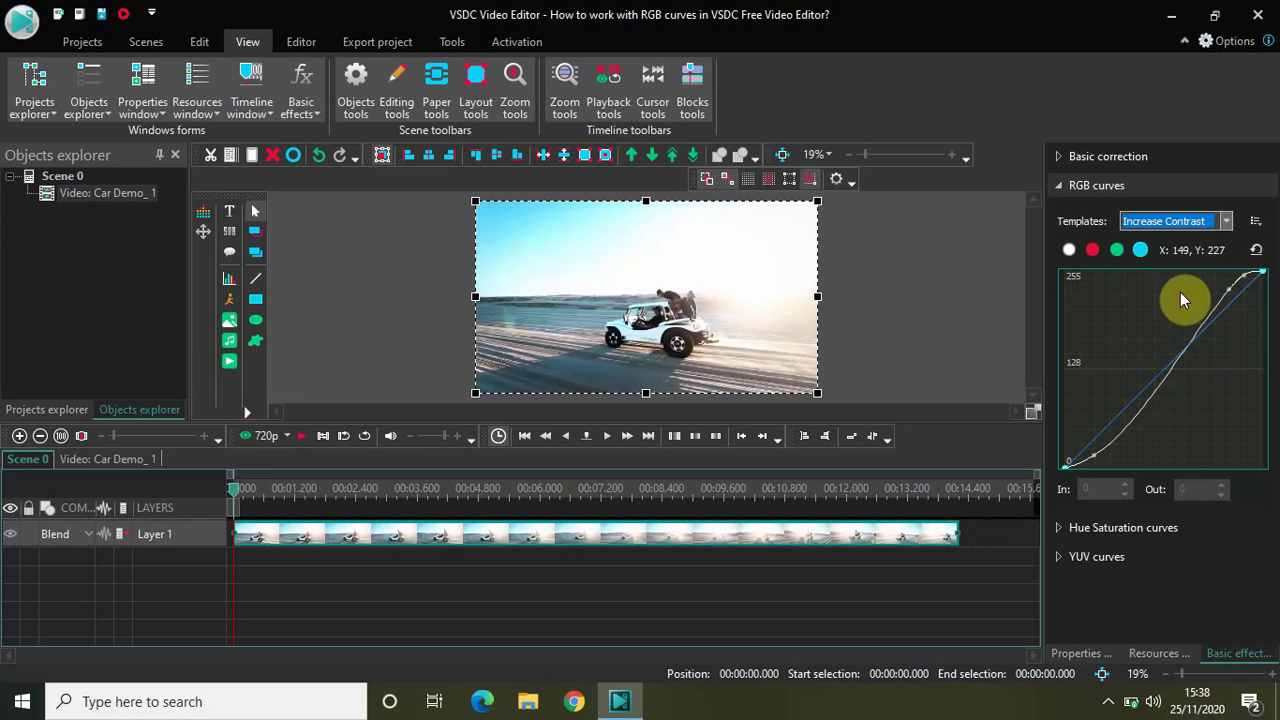
{"action": "left_click", "coordinate": [1225, 224]}
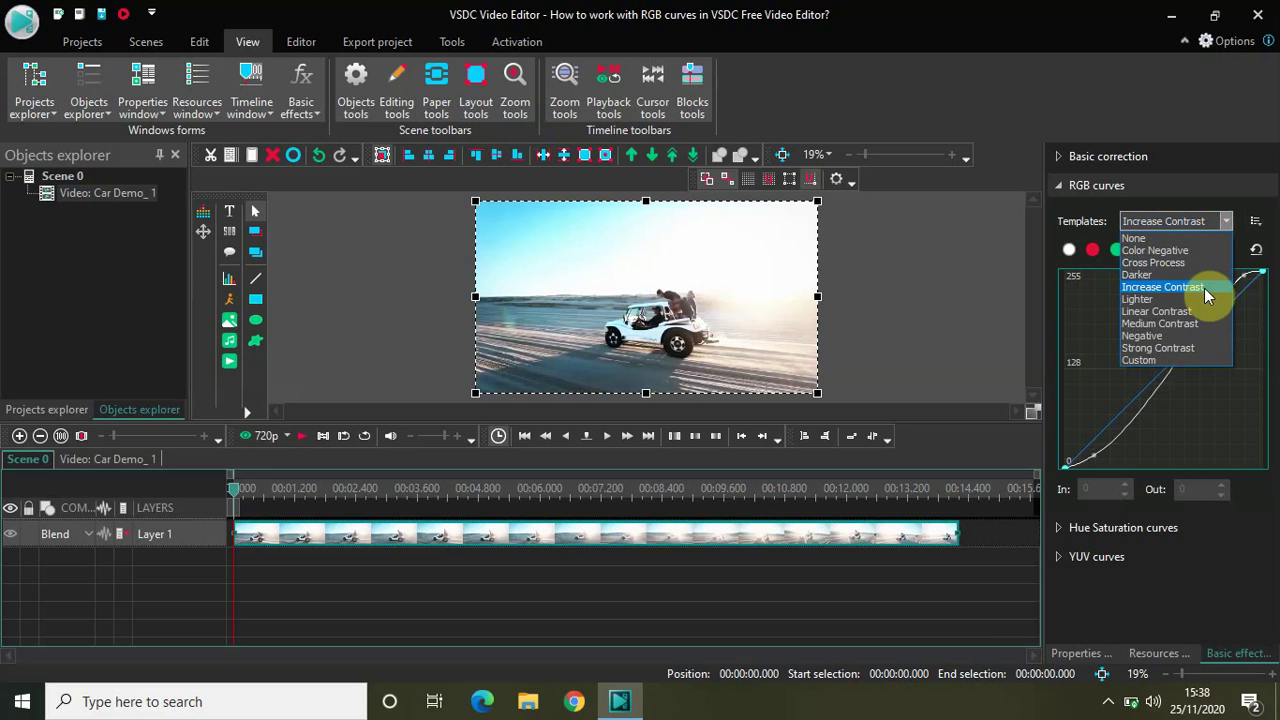
{"action": "left_click", "coordinate": [1197, 298]}
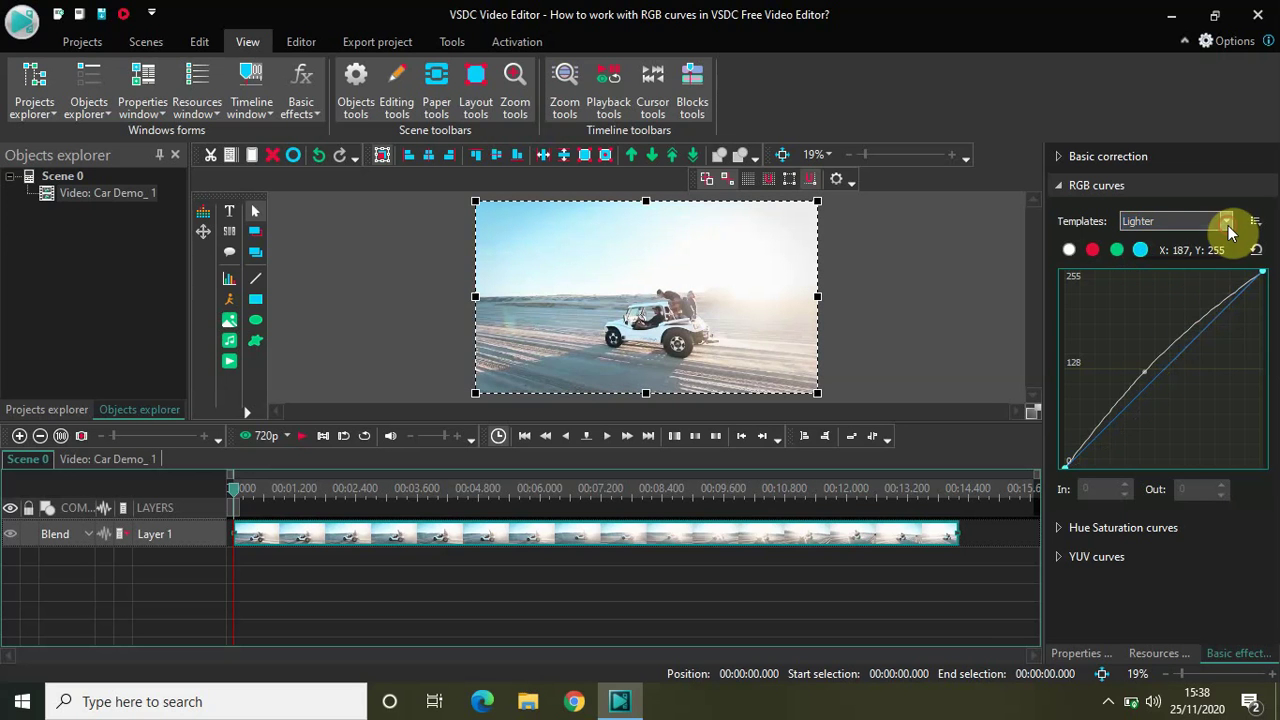
Try Linear Contrast, Medium Contrast and Negative, ending with the Strong Contrast template applied
{"action": "left_click", "coordinate": [1227, 223]}
{"action": "left_click", "coordinate": [1160, 311]}
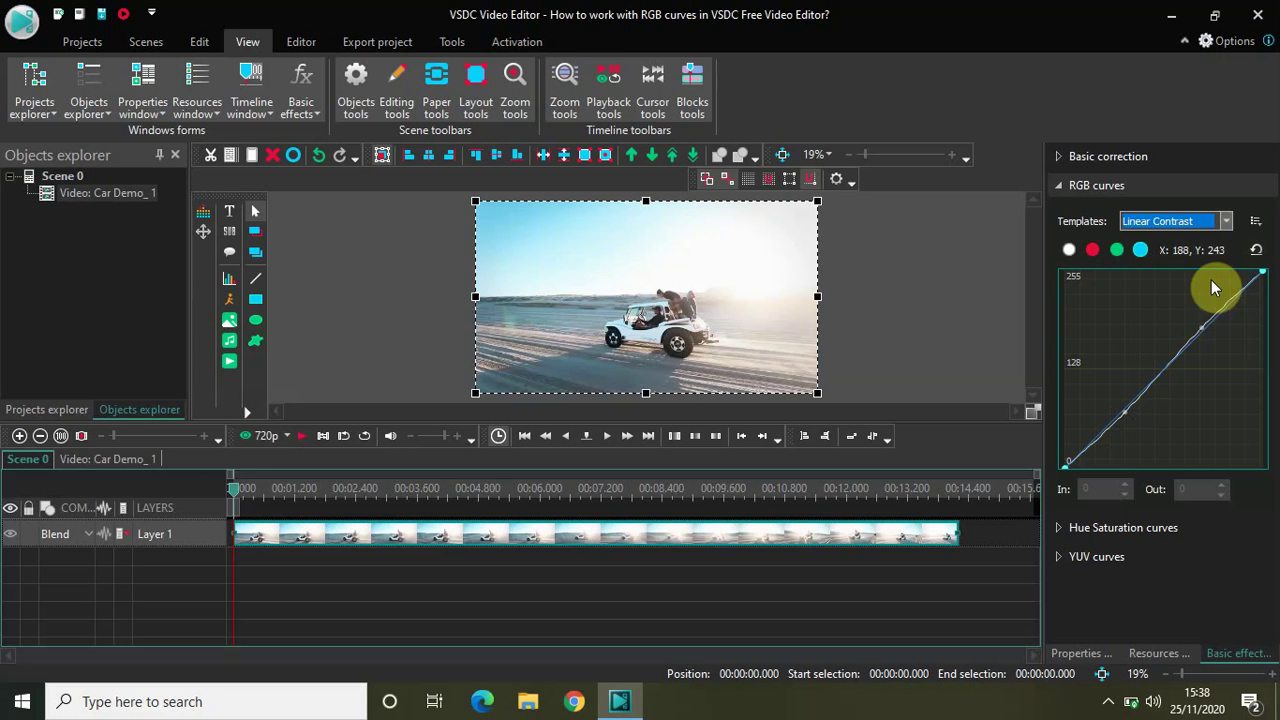
{"action": "left_click", "coordinate": [1225, 221]}
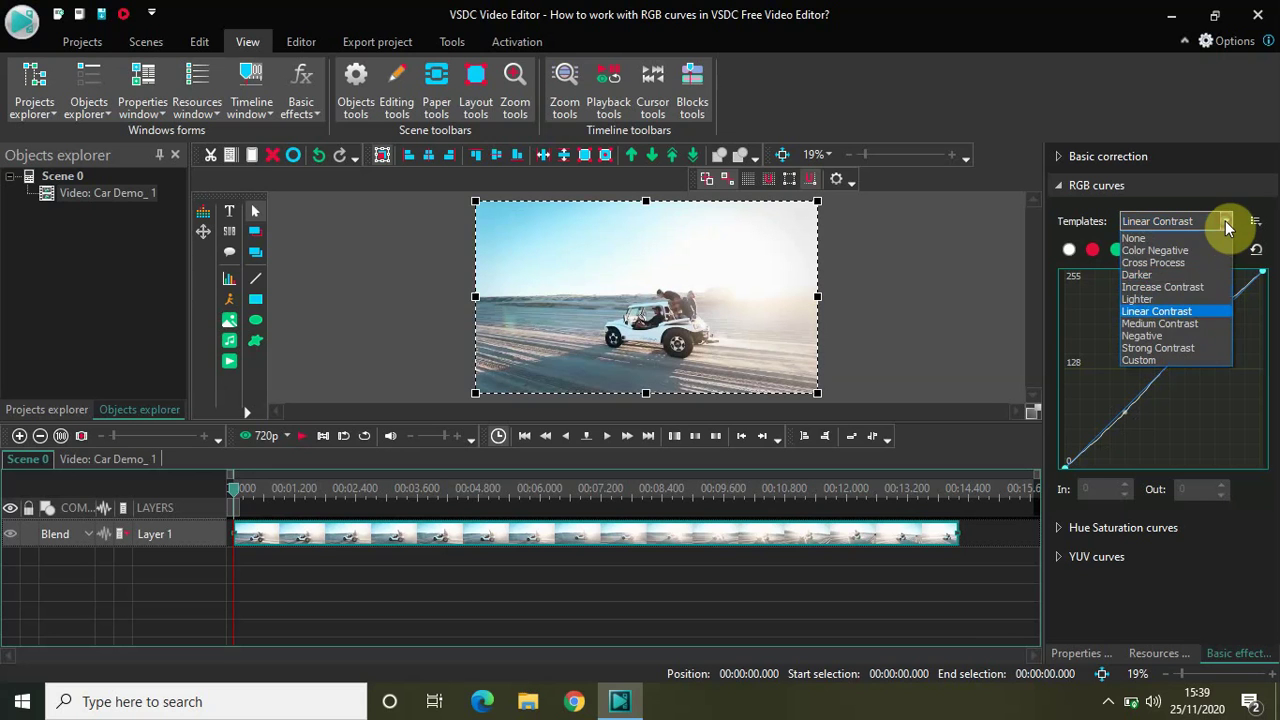
{"action": "left_click", "coordinate": [1186, 324]}
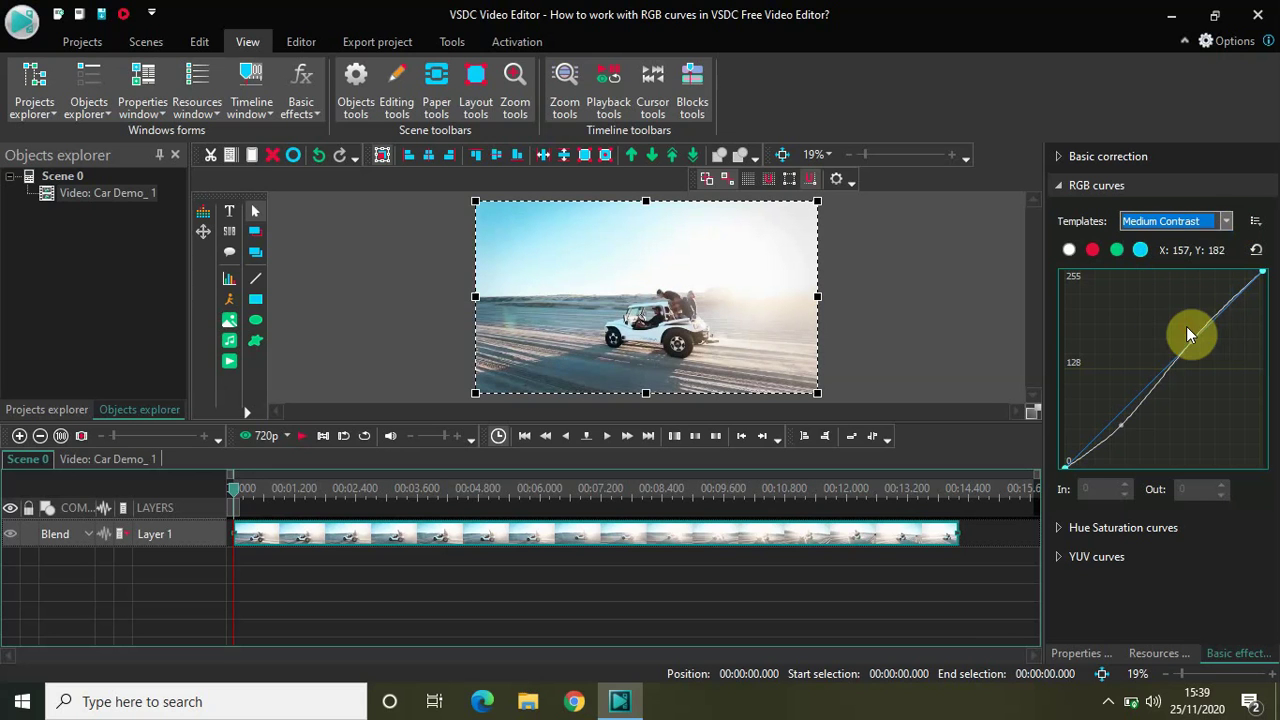
{"action": "left_click", "coordinate": [1226, 221]}
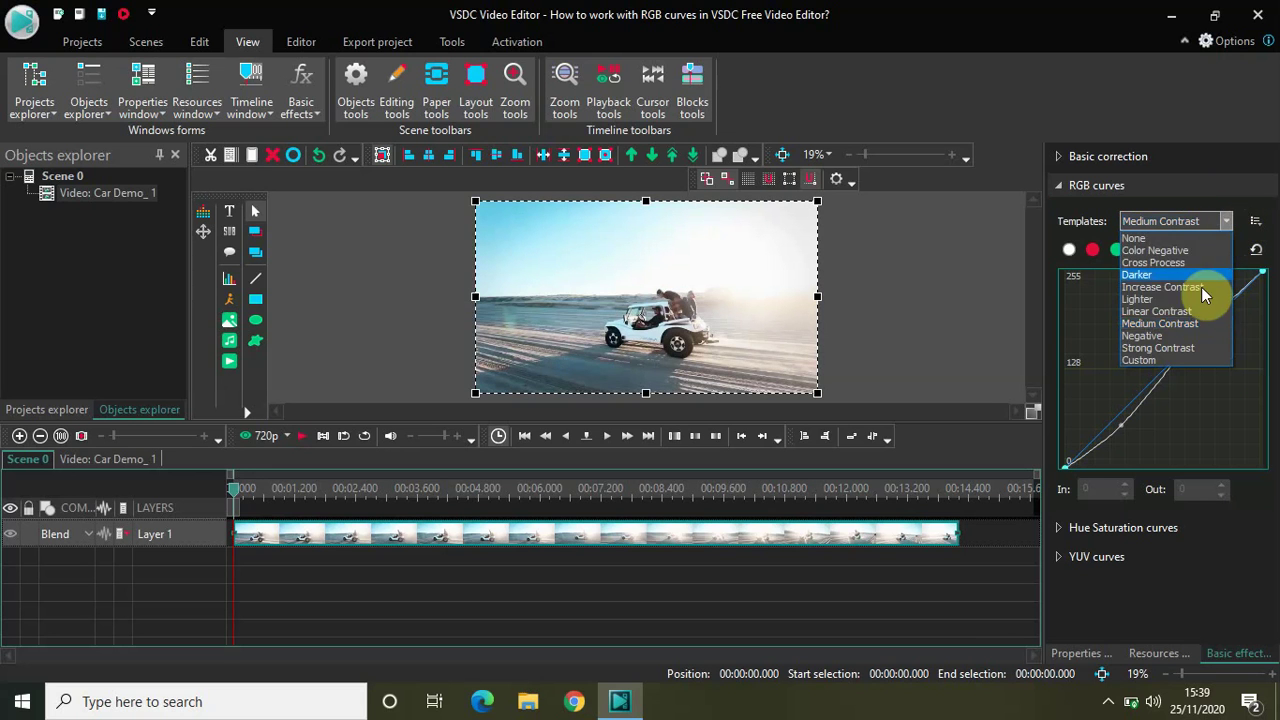
{"action": "left_click", "coordinate": [1180, 337]}
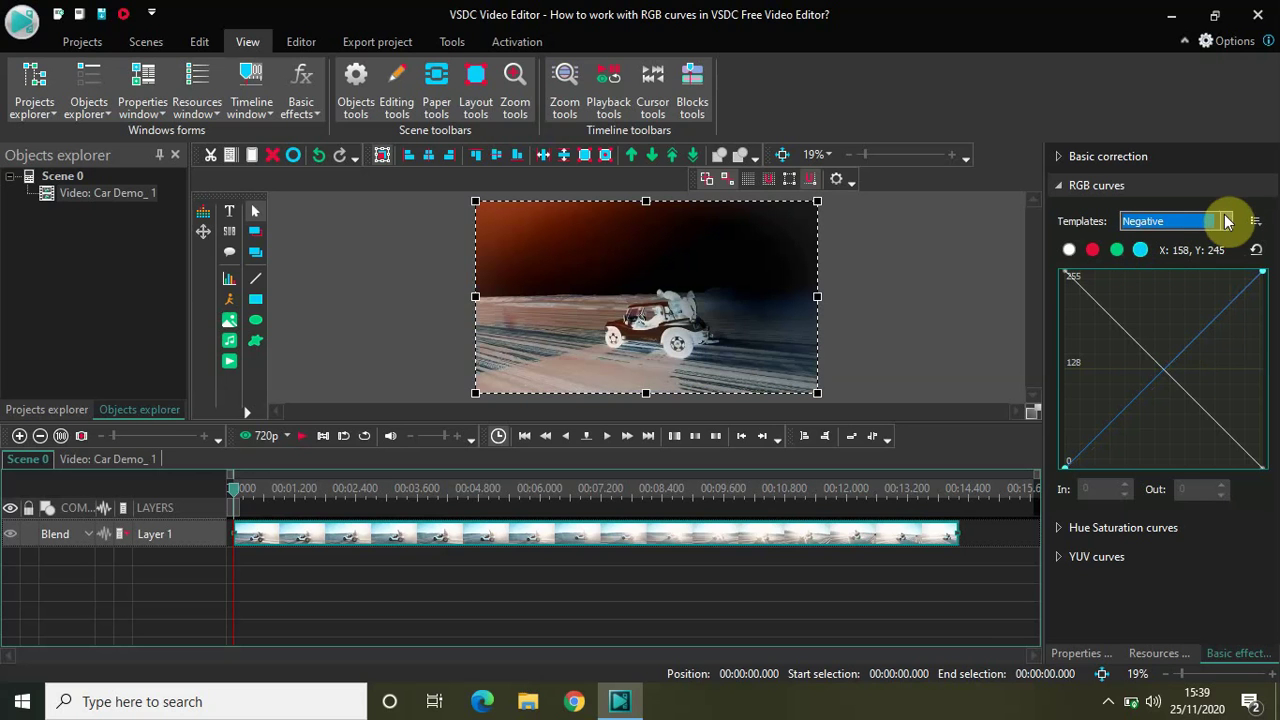
{"action": "left_click", "coordinate": [1225, 222]}
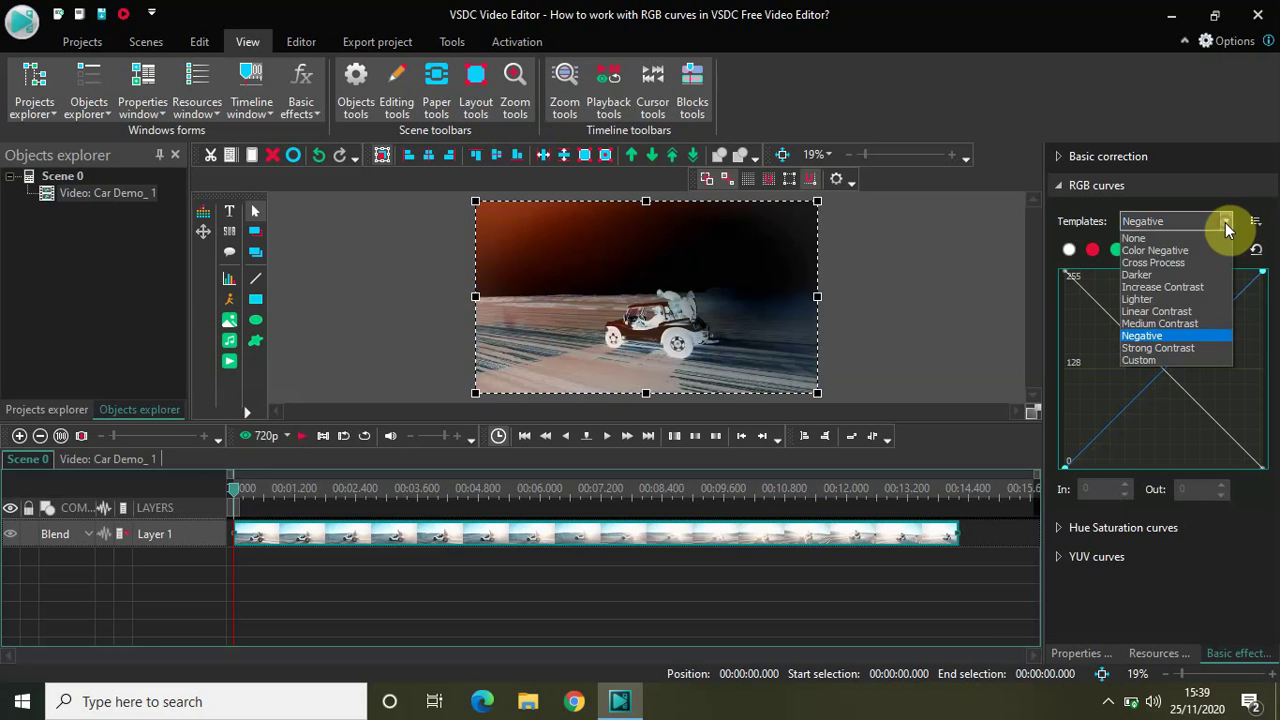
{"action": "left_click", "coordinate": [1186, 348]}
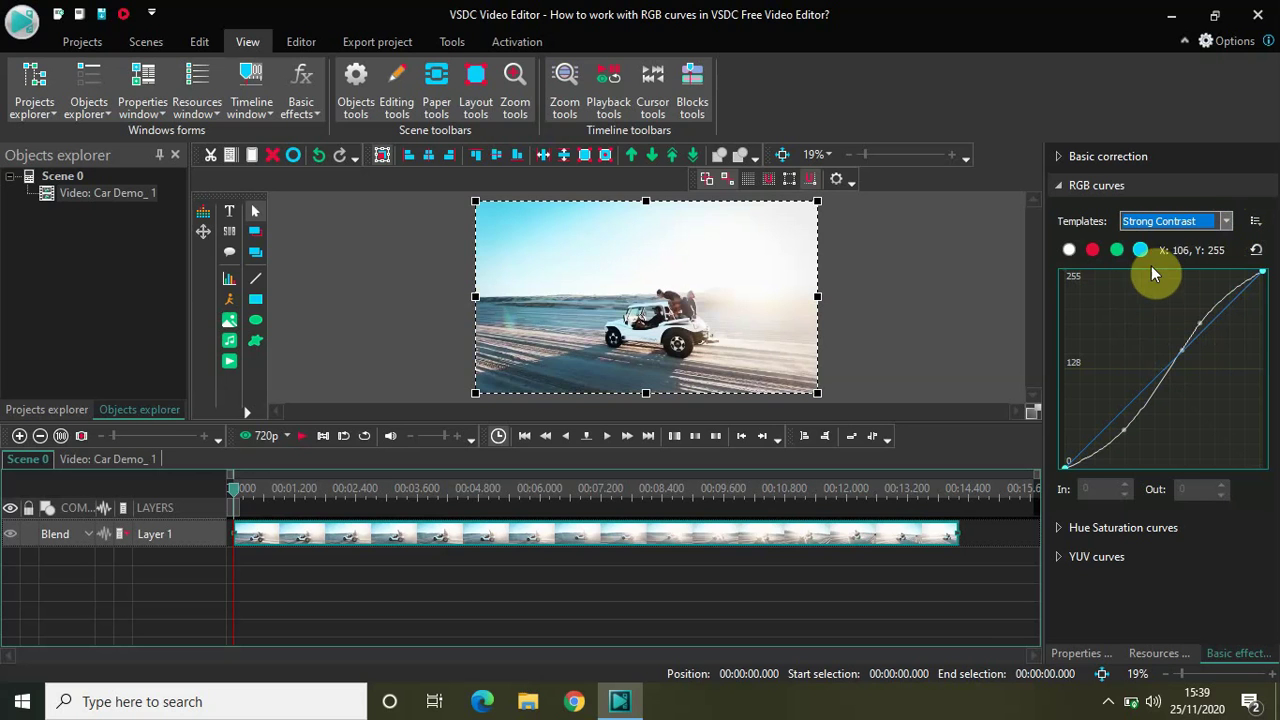
{"action": "left_click", "coordinate": [1225, 221]}
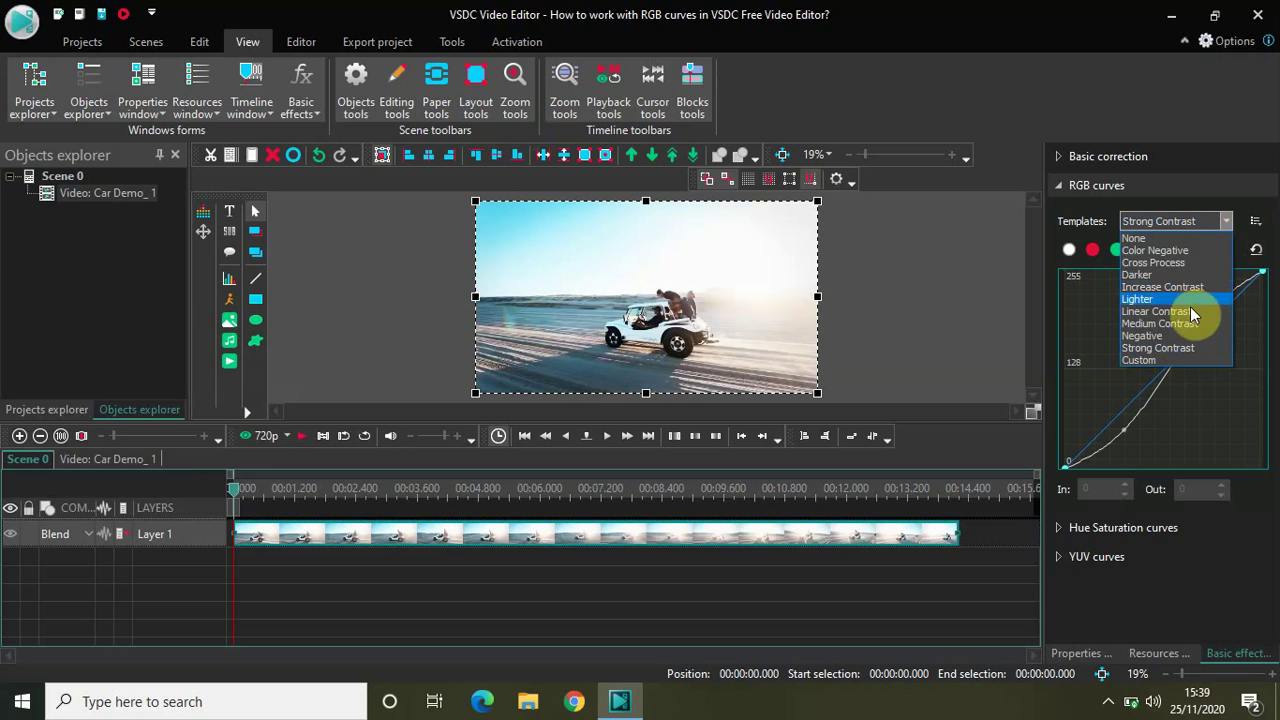